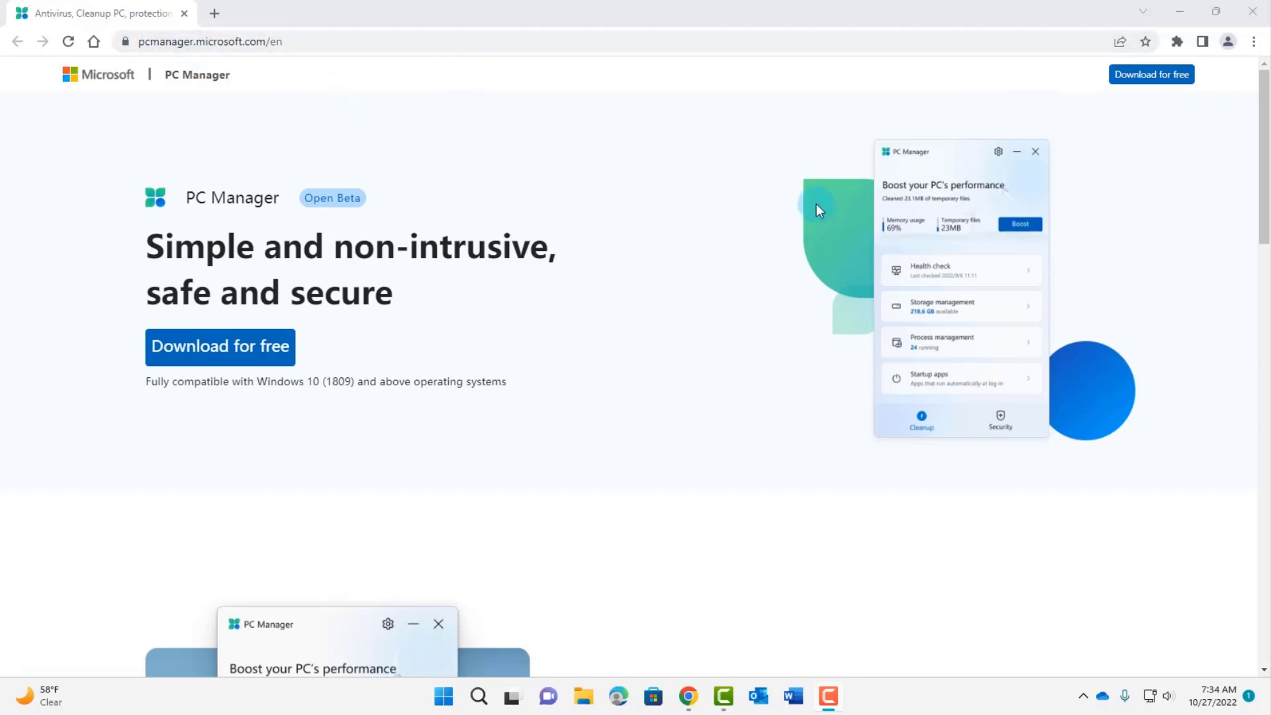
Read the PC Manager web page, highlighting the storage management, one-click solution and Windows Defender passages
scroll(641, 220, "down", 5)
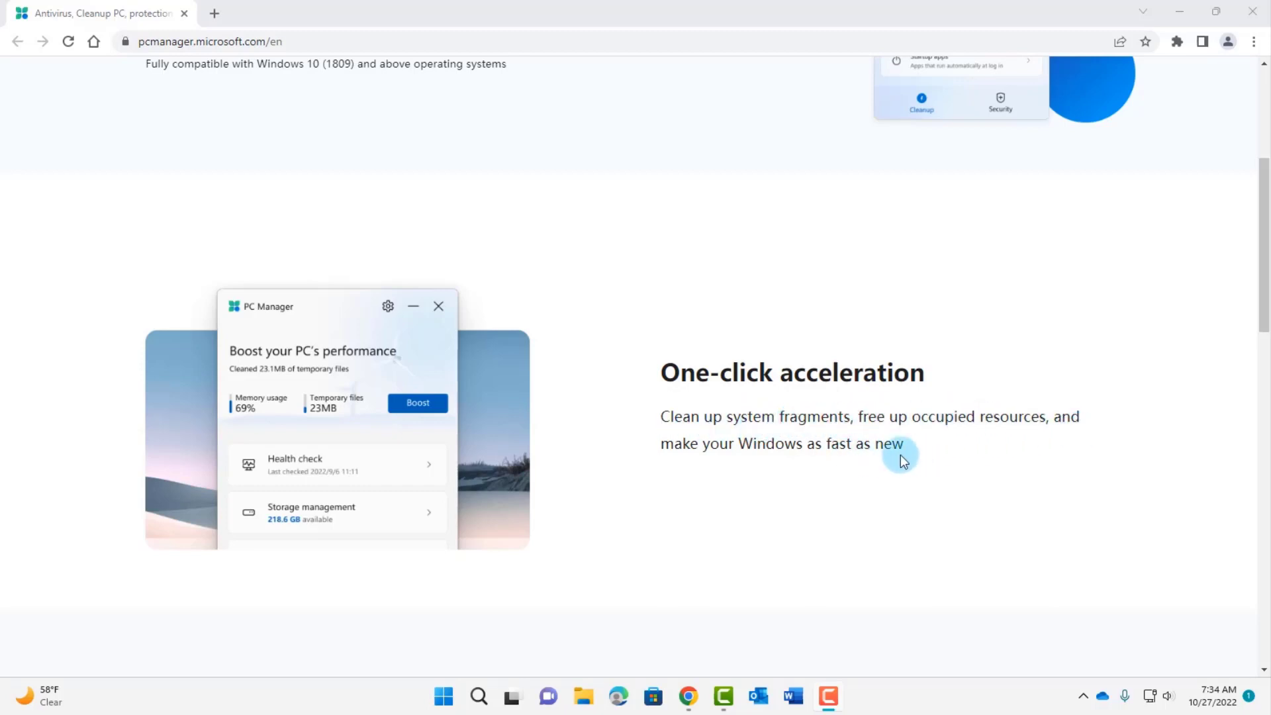
left_click_drag(902, 453, 661, 448)
scroll(880, 490, "down", 5)
left_click_drag(478, 374, 506, 340)
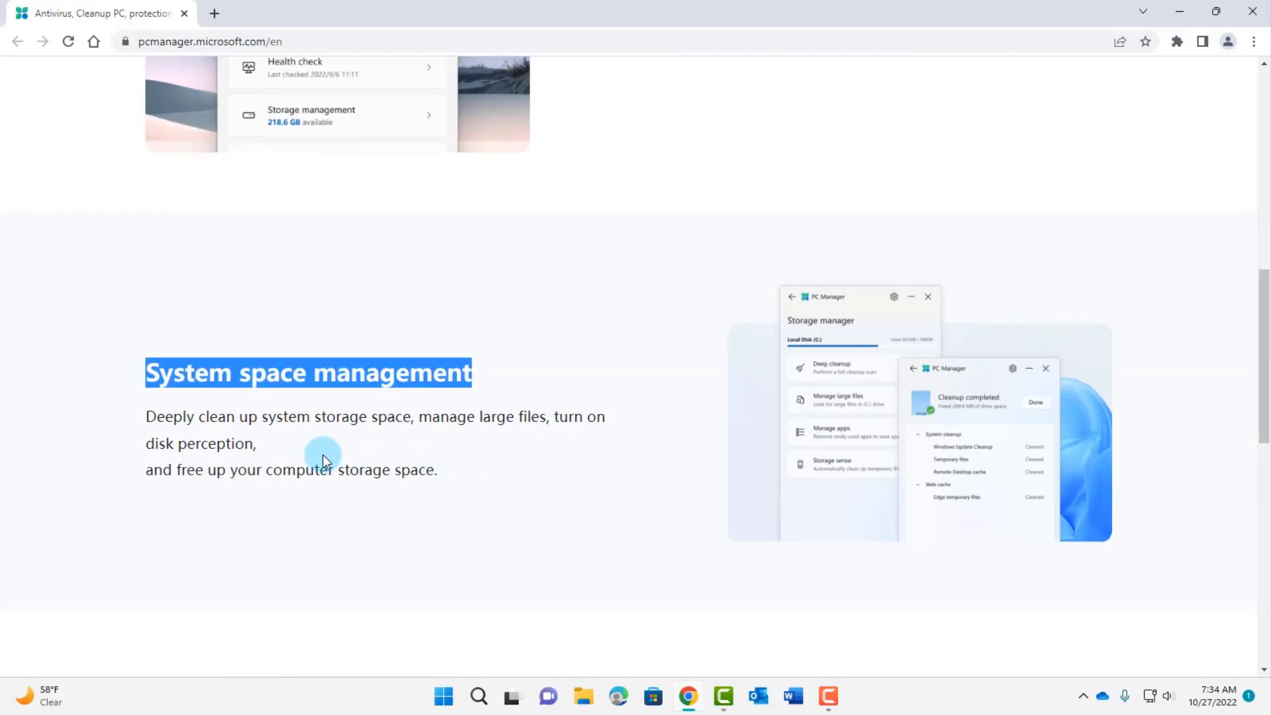
left_click_drag(434, 469, 257, 481)
scroll(590, 475, "down", 5)
left_click_drag(626, 417, 1076, 417)
left_click_drag(853, 467, 127, 472)
scroll(794, 517, "down", 5)
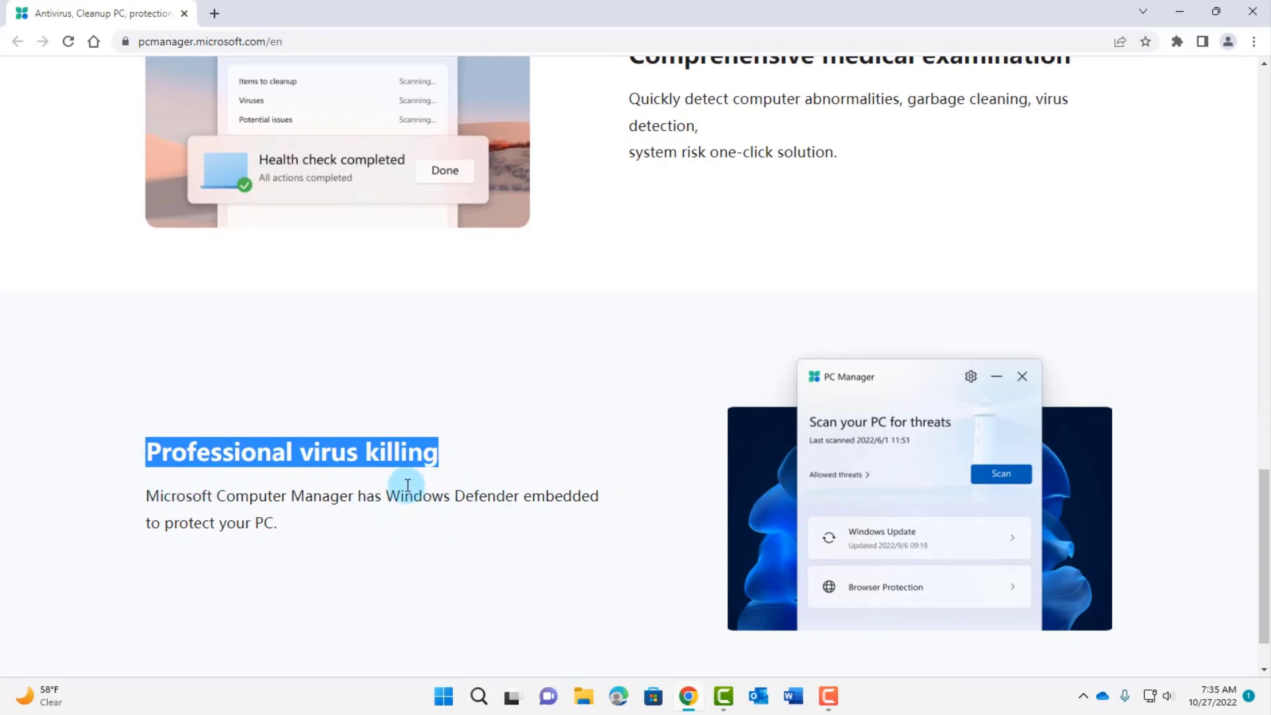
left_click_drag(390, 496, 497, 498)
left_click_drag(450, 452, 209, 425)
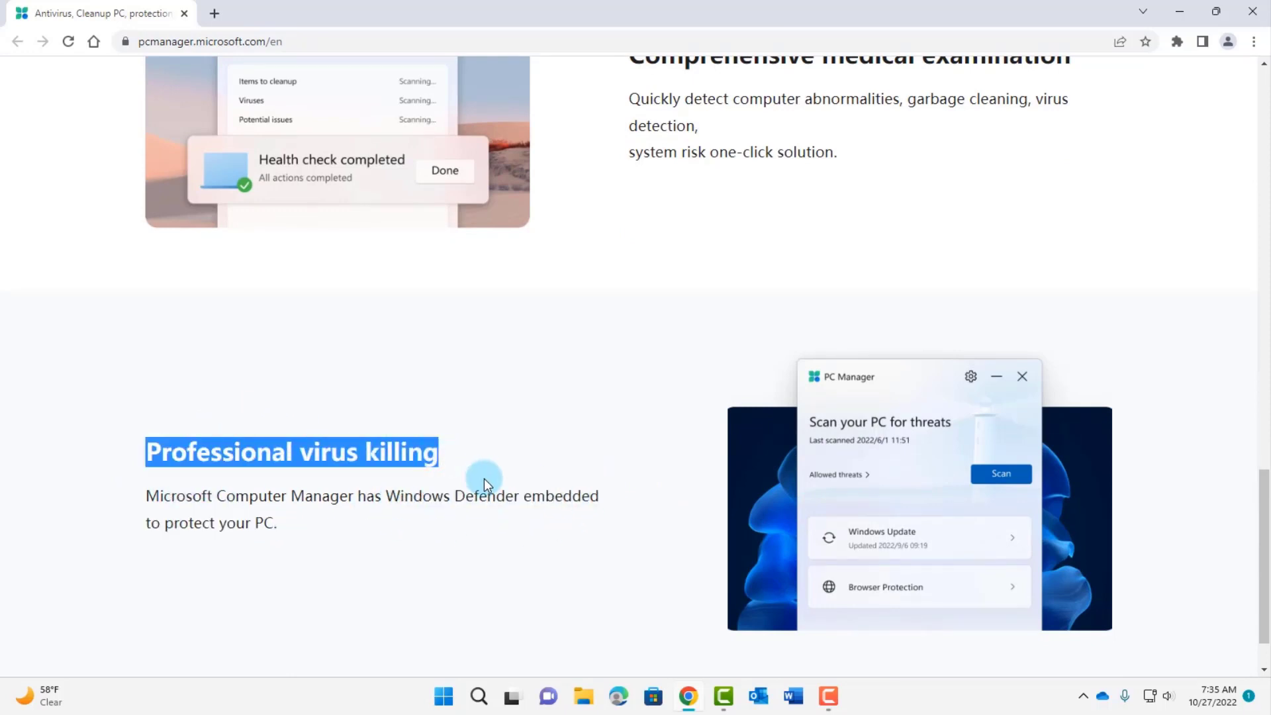
left_click_drag(388, 497, 527, 496)
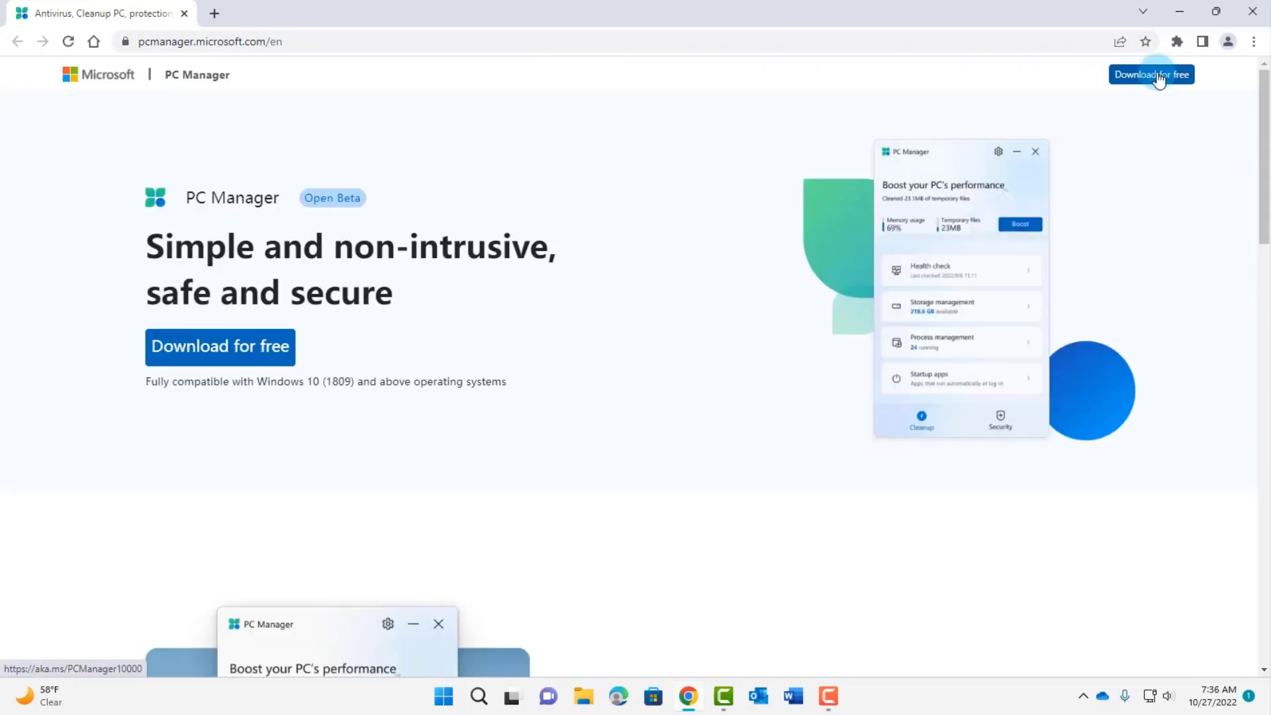
Download MSPCManagerSetup.exe and install it from the Downloads folder after accepting the agreement
left_click(1158, 78)
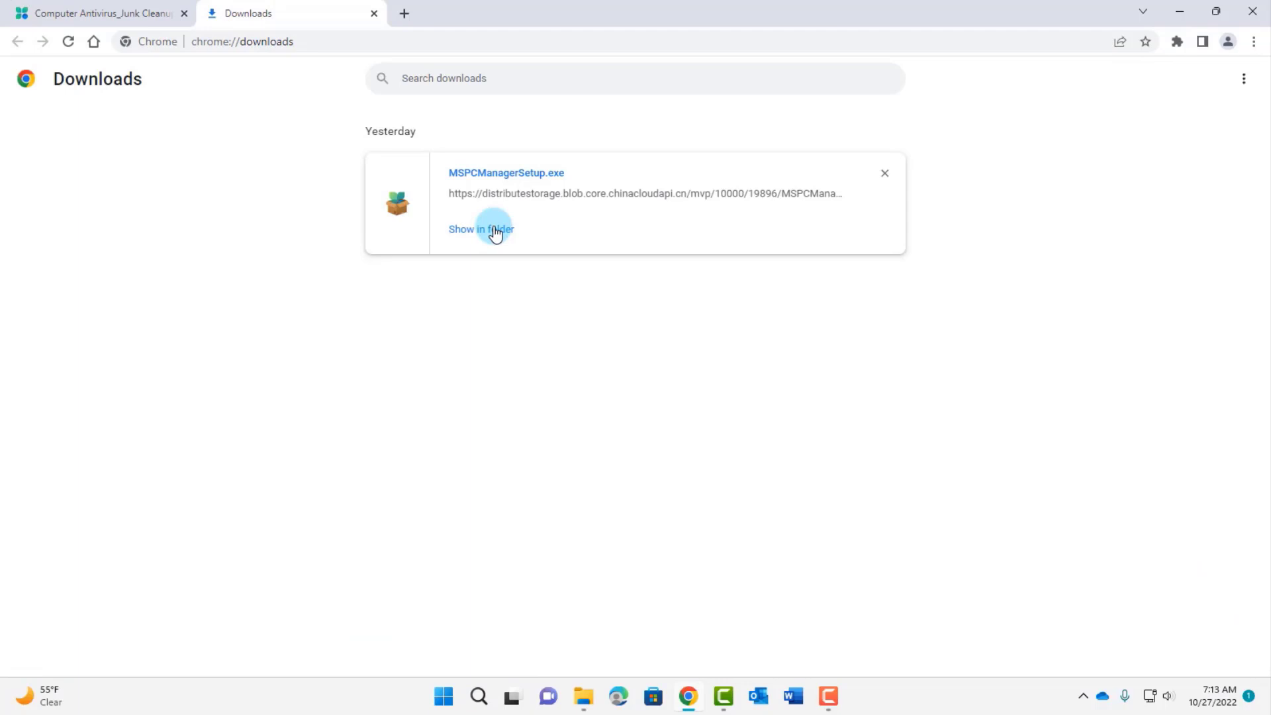
left_click(494, 232)
right_click(407, 245)
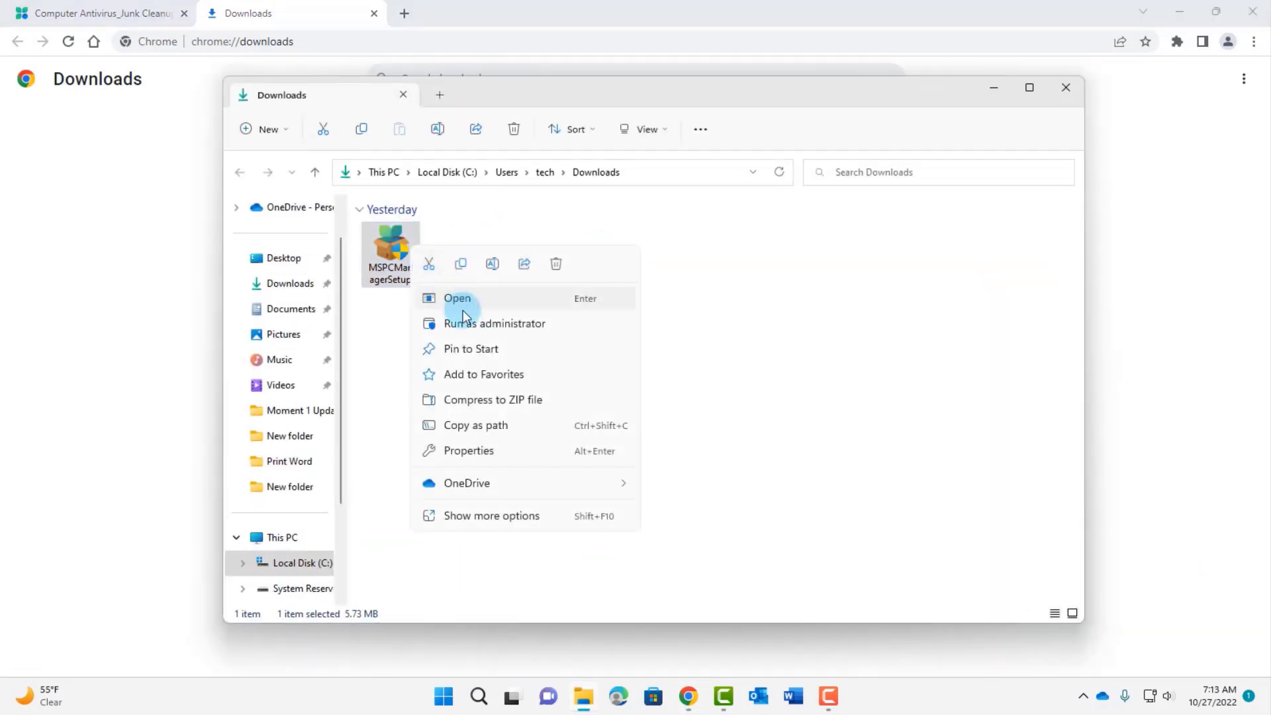
left_click(463, 311)
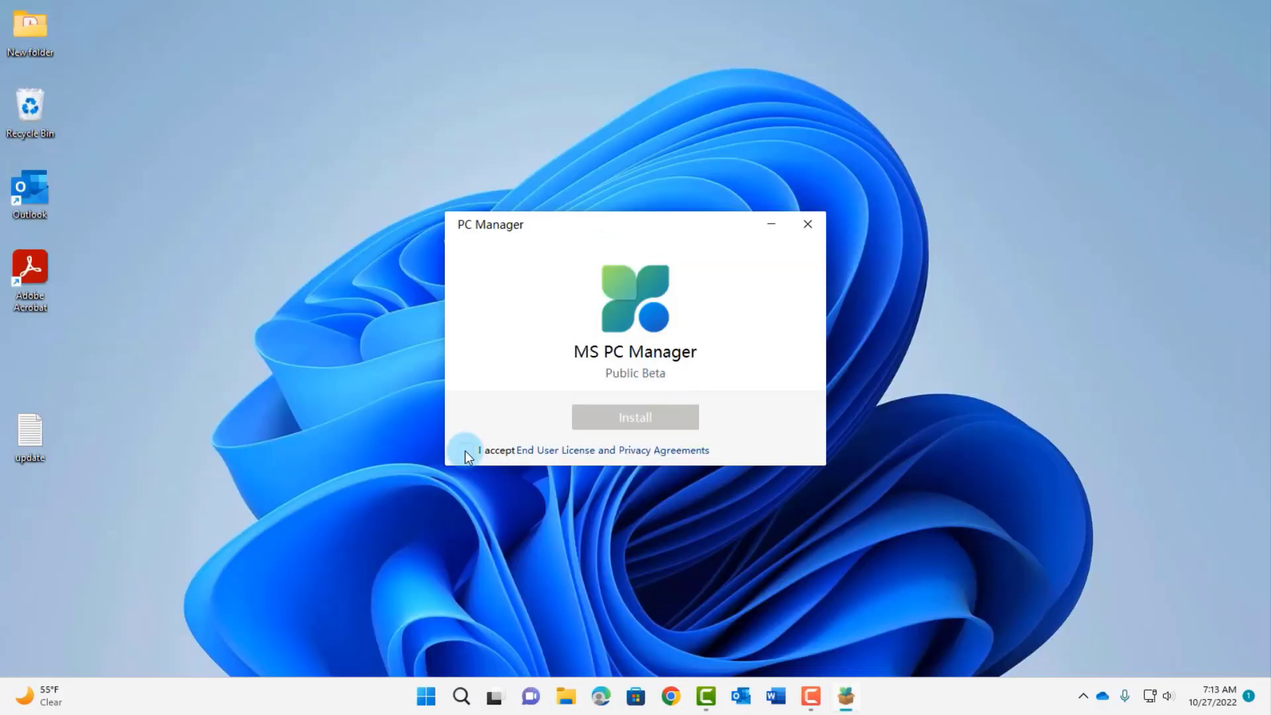
left_click(461, 449)
left_click(645, 419)
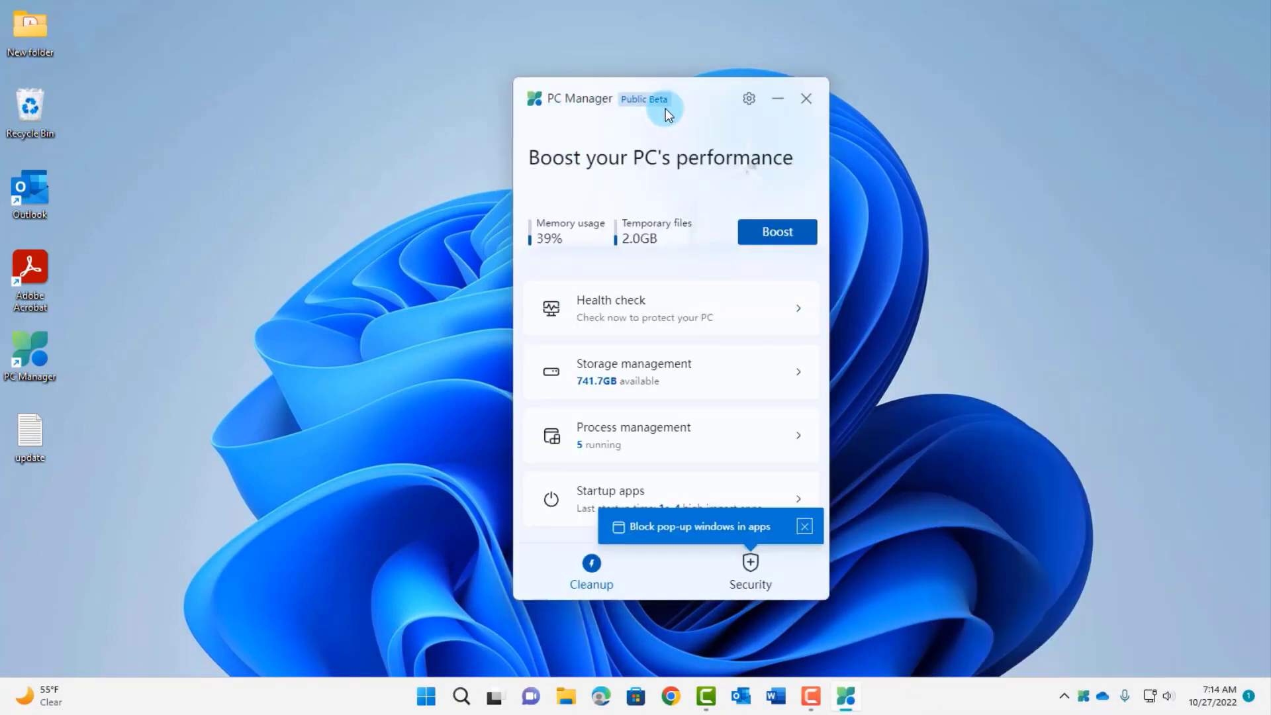
Run an update check from PC Manager's Settings, confirming 1.2.4.4 is the latest version
left_click(751, 101)
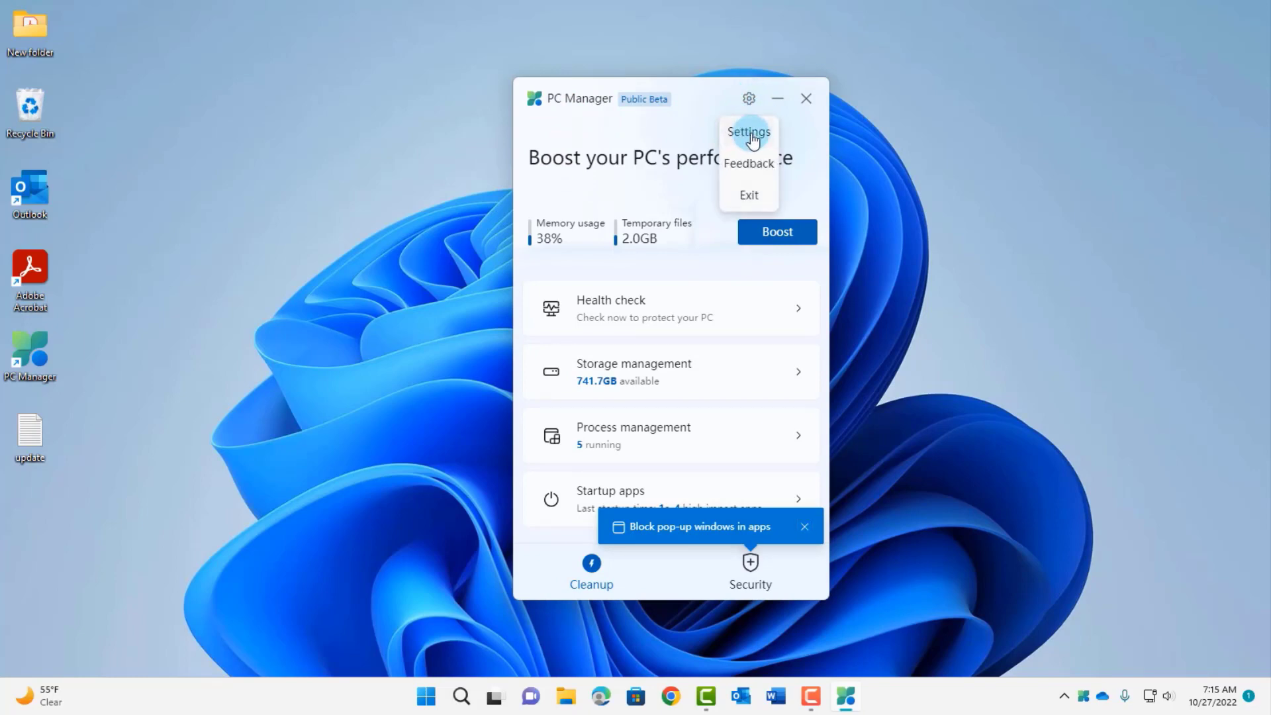
left_click(748, 130)
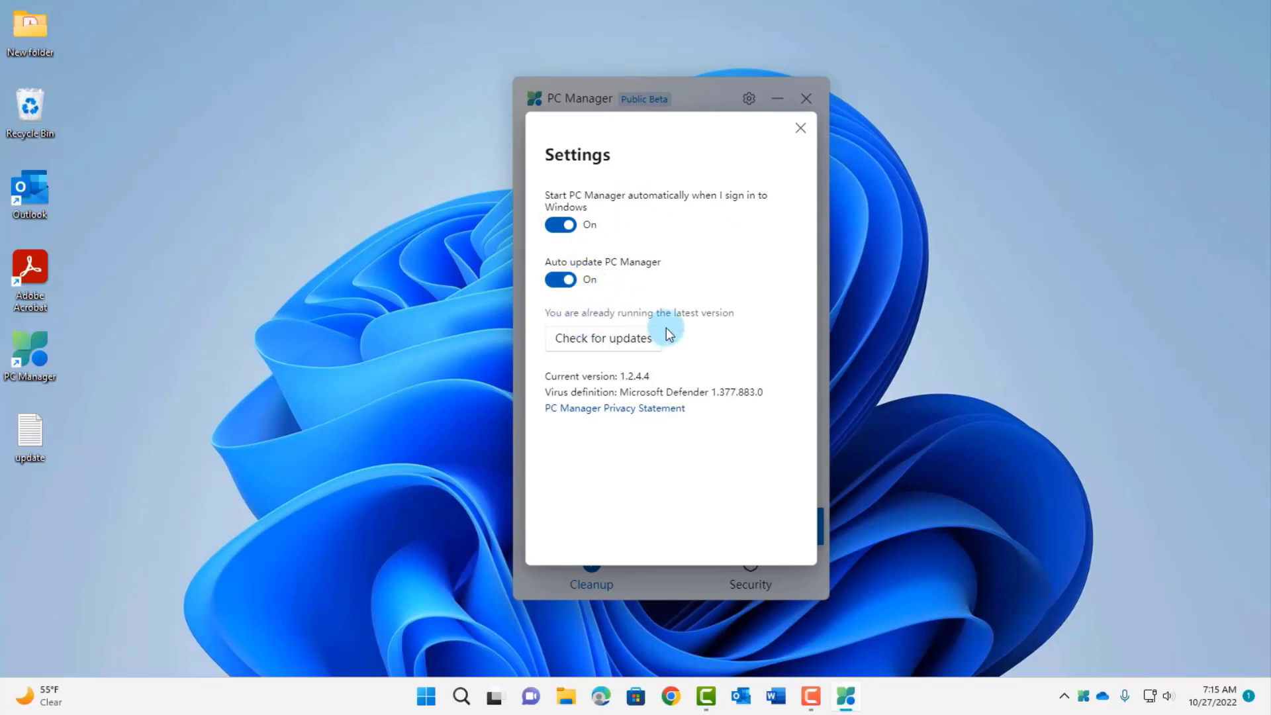
left_click(619, 336)
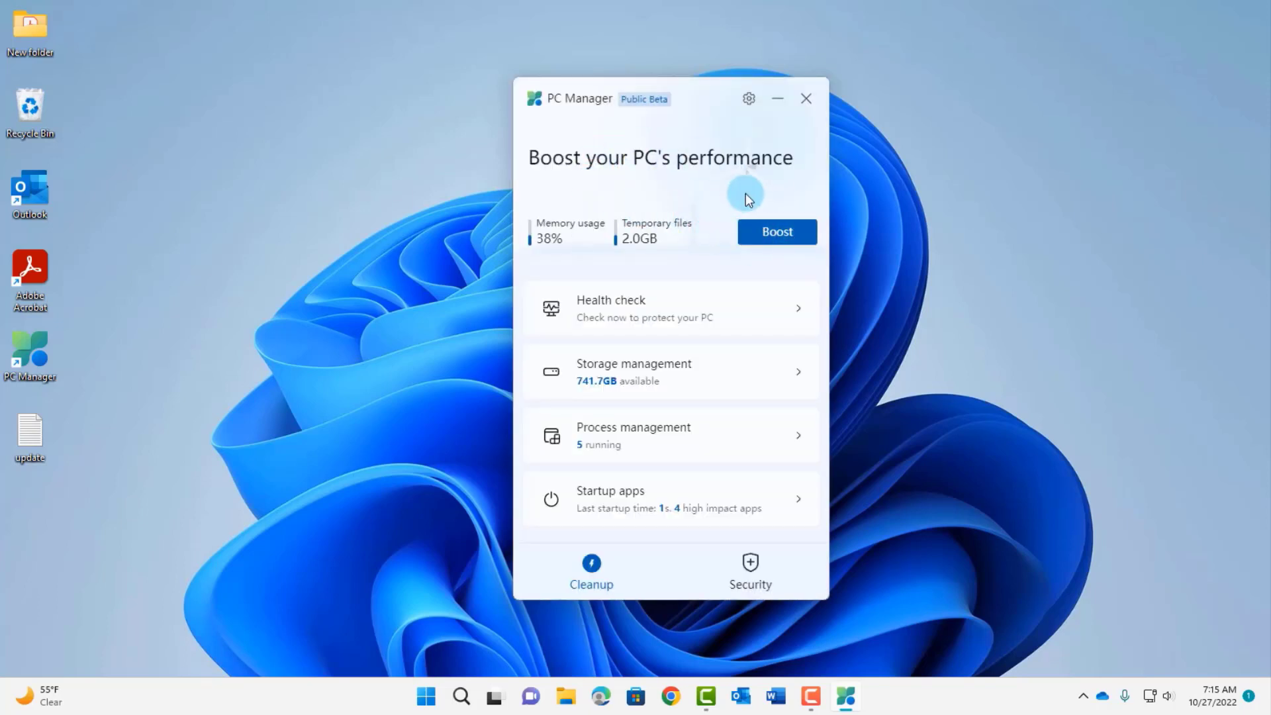
Boost away 2.0GB of temporary files, then run a health check that disables CCXProcess at startup
left_click(766, 238)
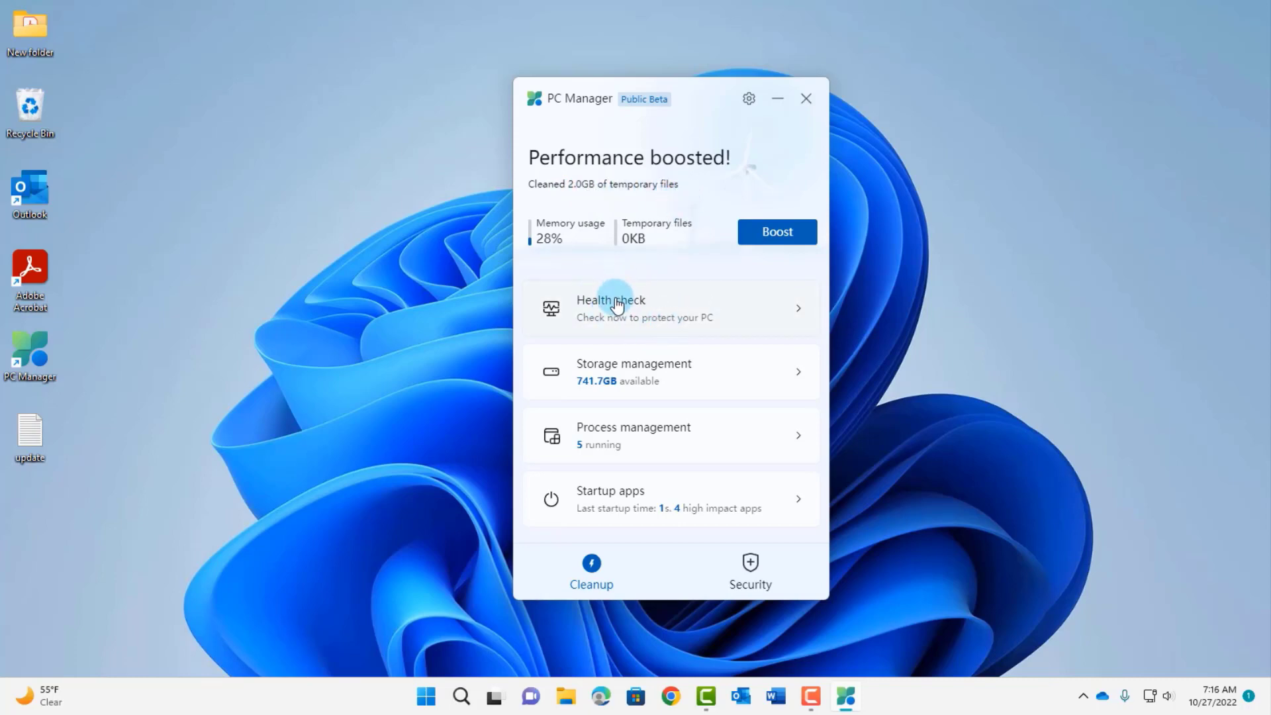
left_click(641, 308)
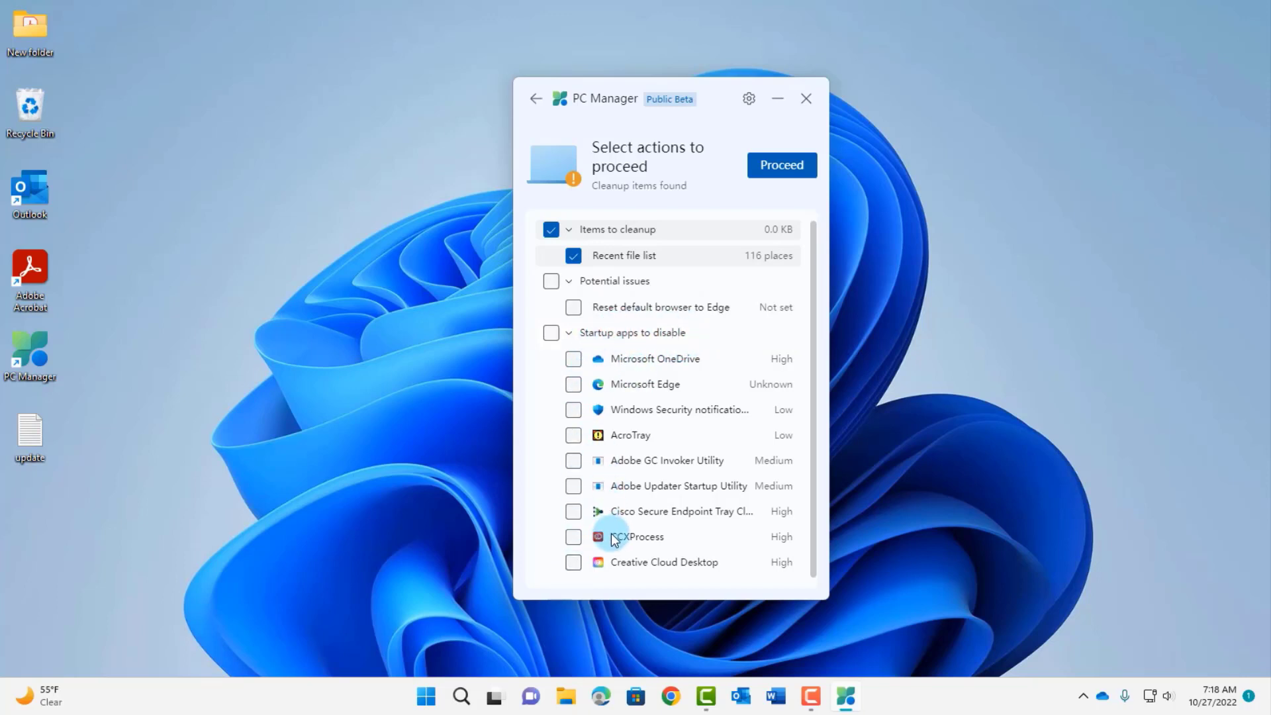
left_click(573, 536)
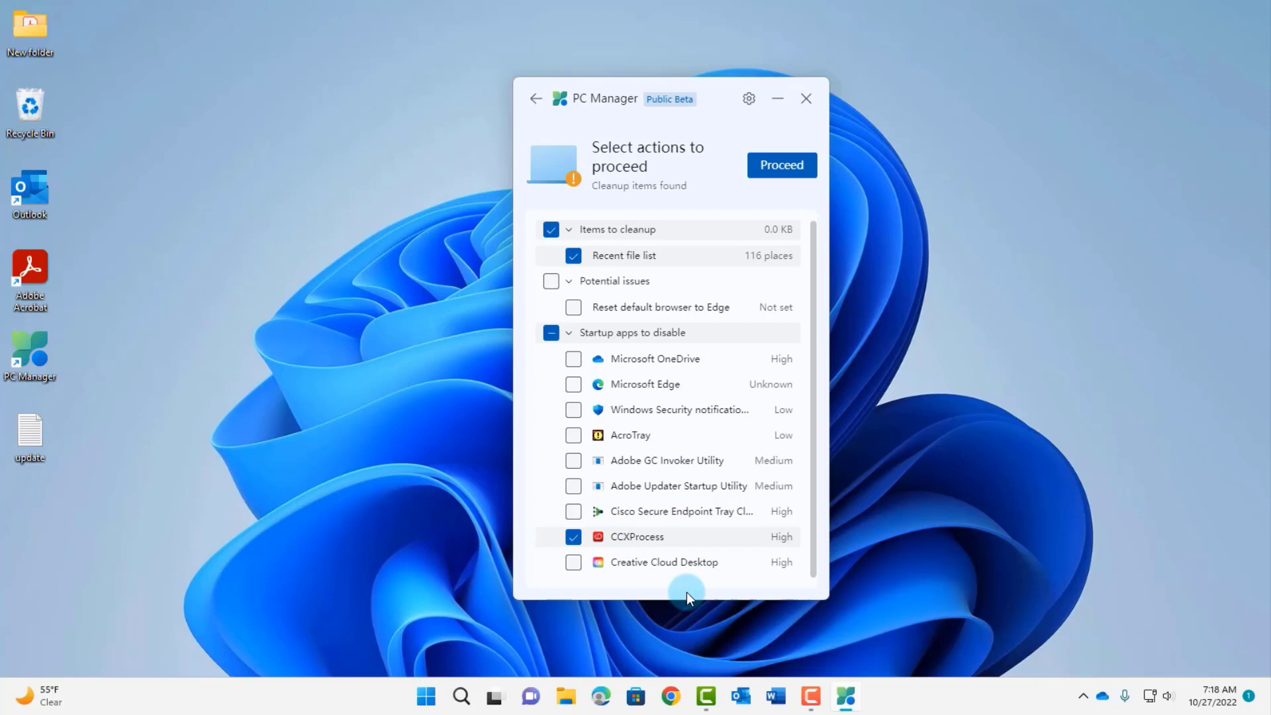
left_click(781, 166)
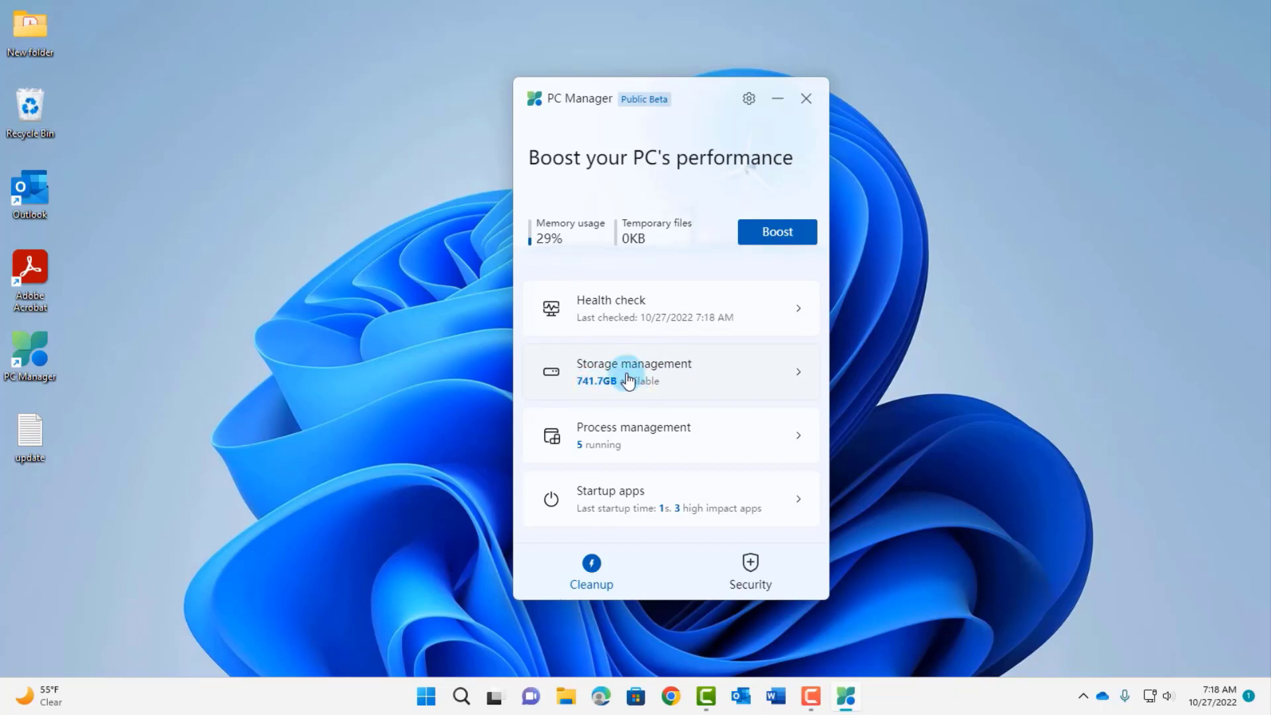
Run a Deep cleanup of 824.9 MB of system files, glance at large files, and return to Storage Manager
left_click(628, 381)
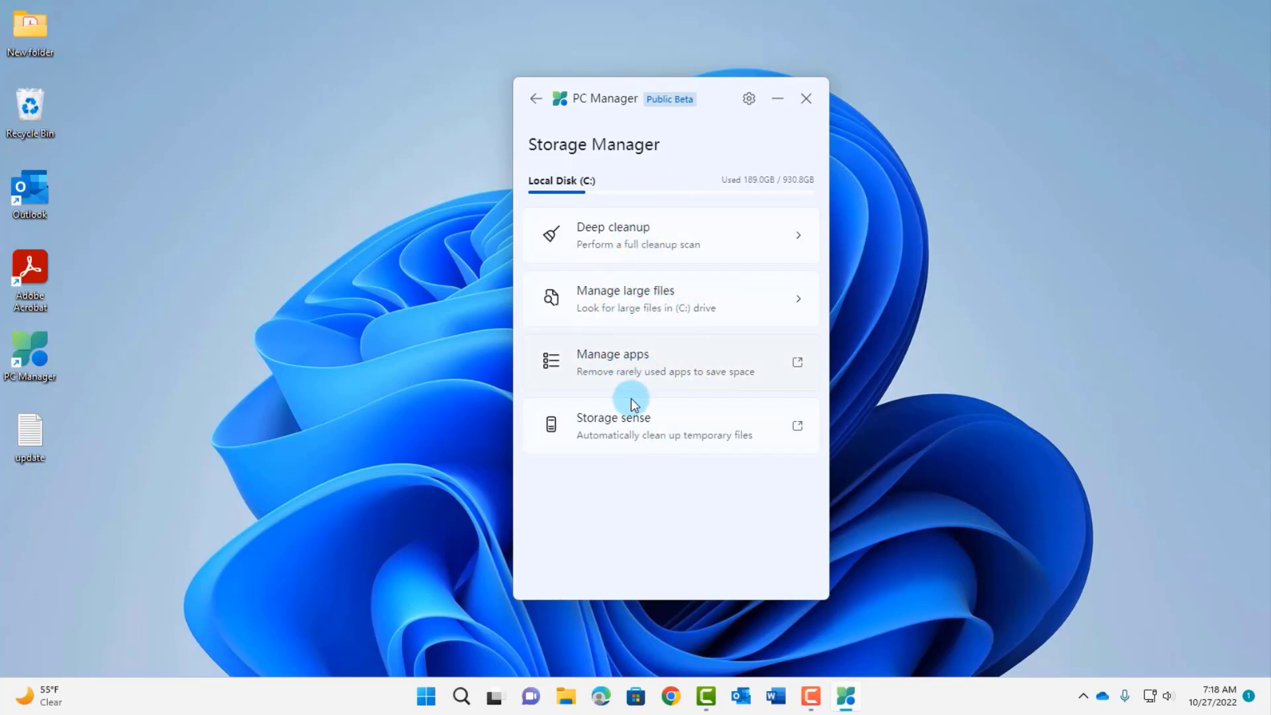
left_click(630, 232)
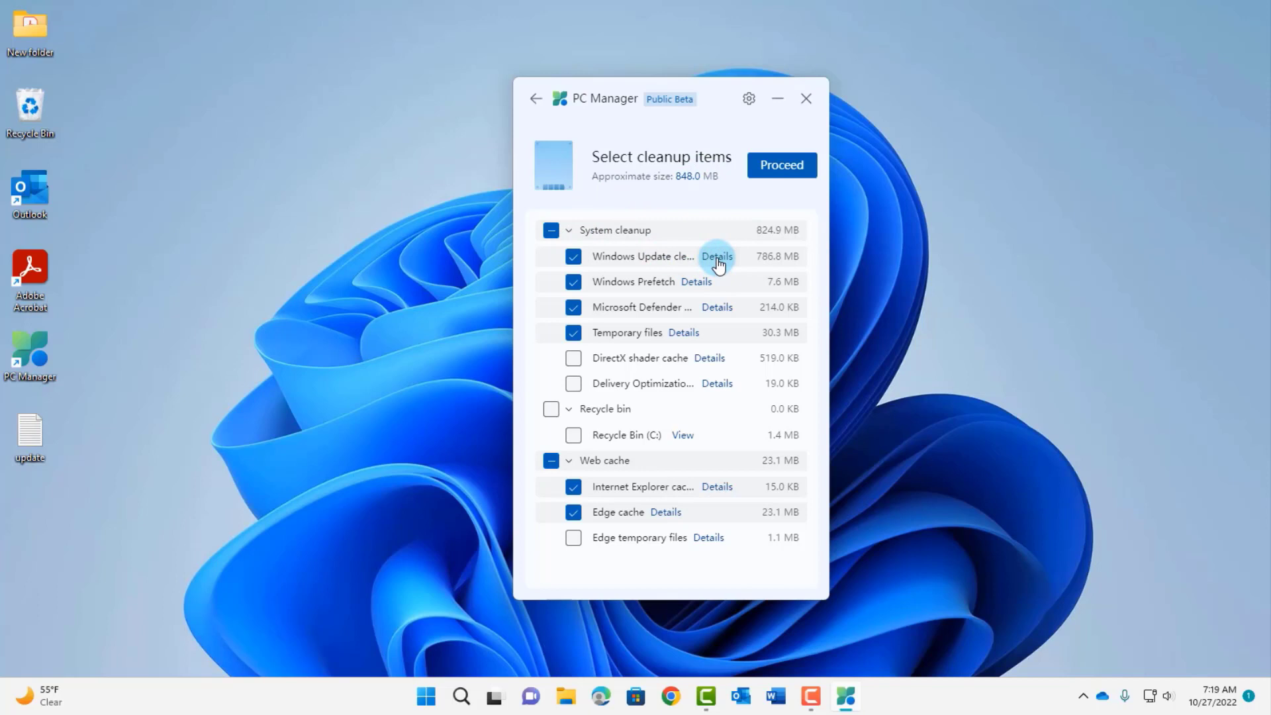
left_click(778, 173)
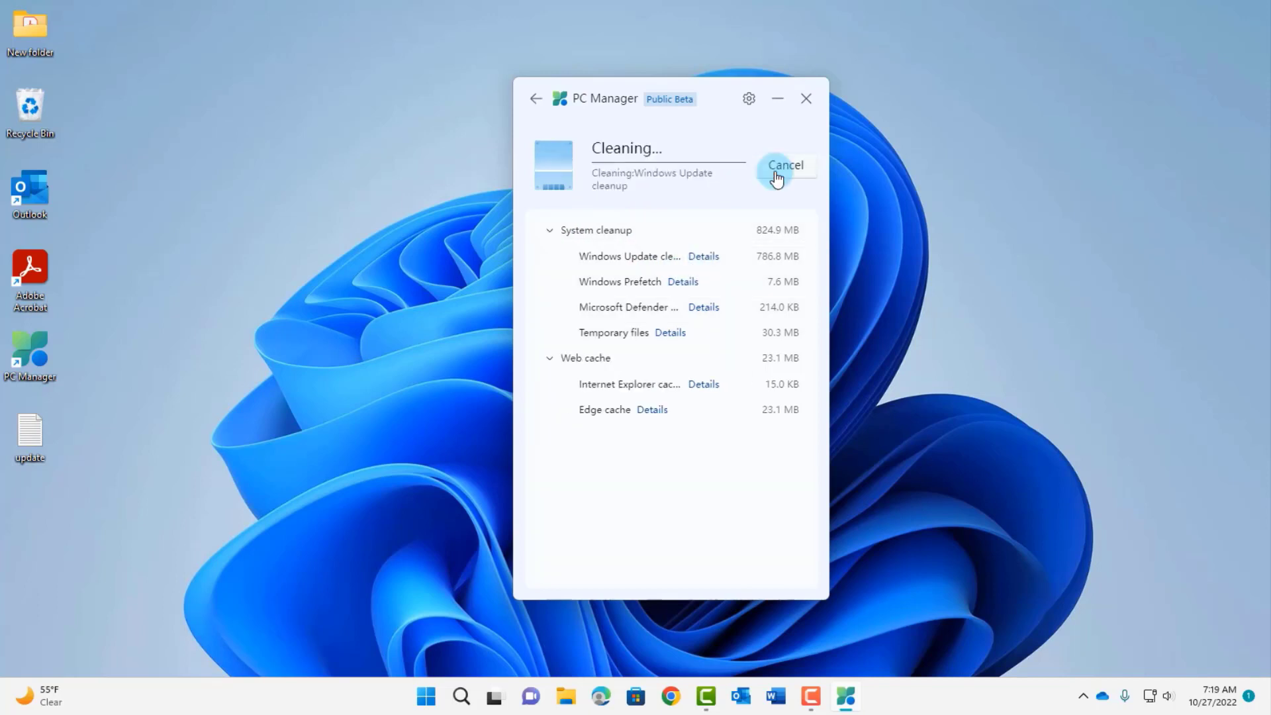
left_click(776, 173)
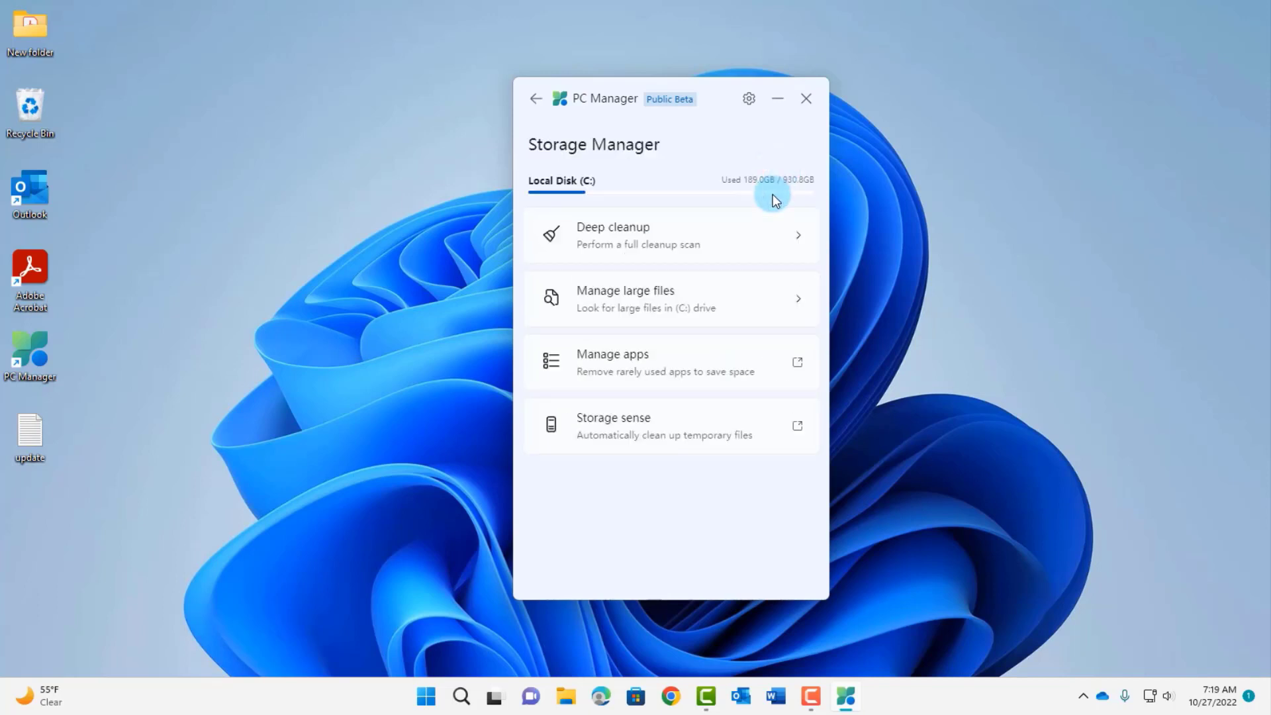
left_click(628, 297)
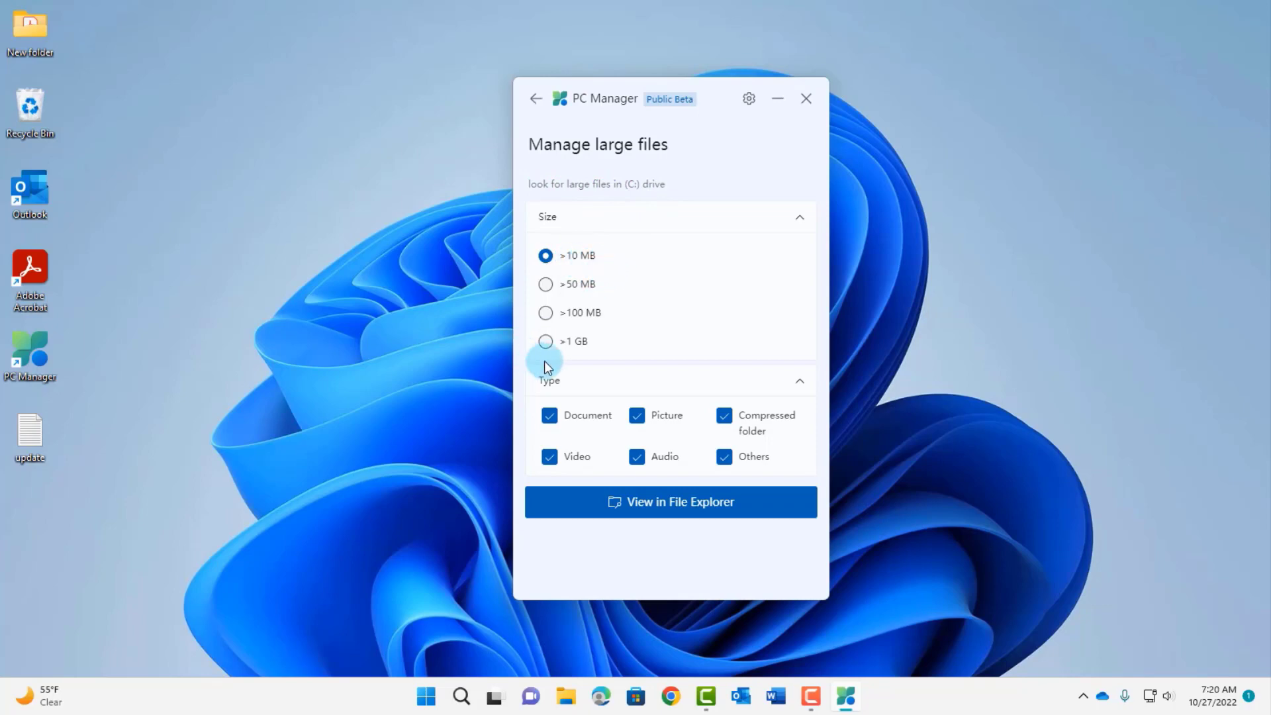
key("alt+Left")
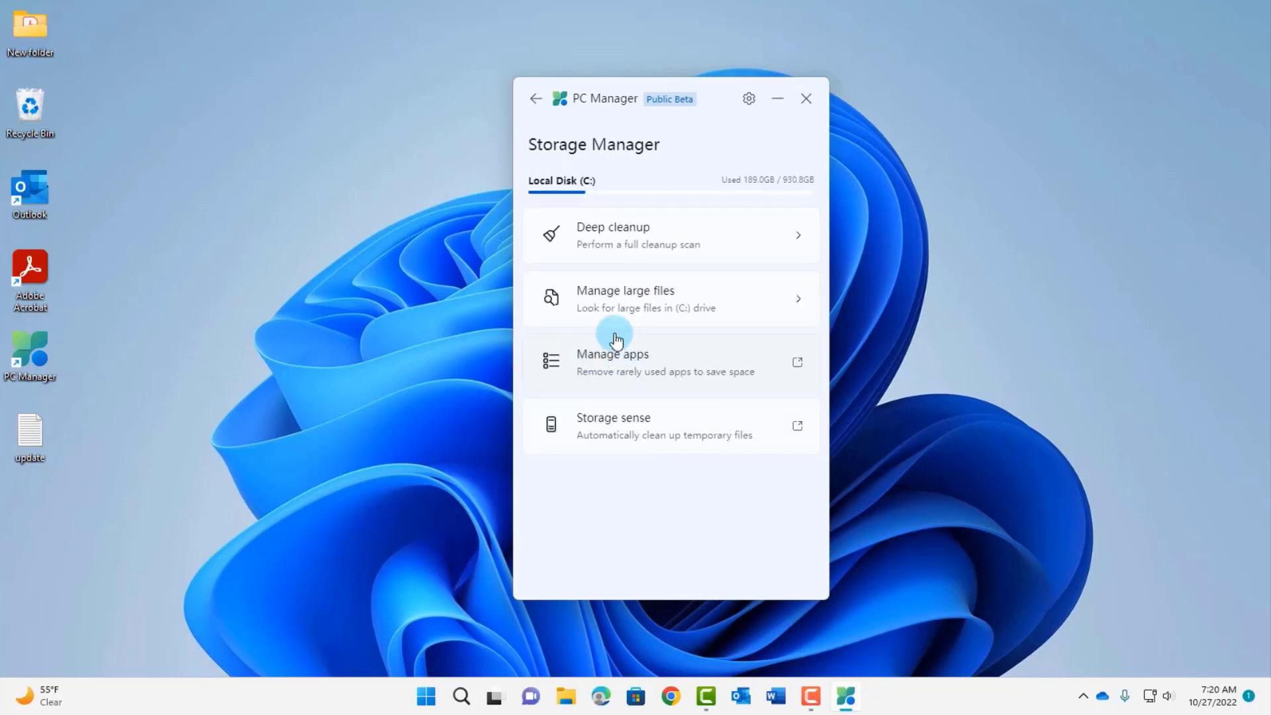
Review the uninstall options for Adobe Acrobat and Adobe Creative Cloud in Installed apps, then close Settings
left_click(637, 362)
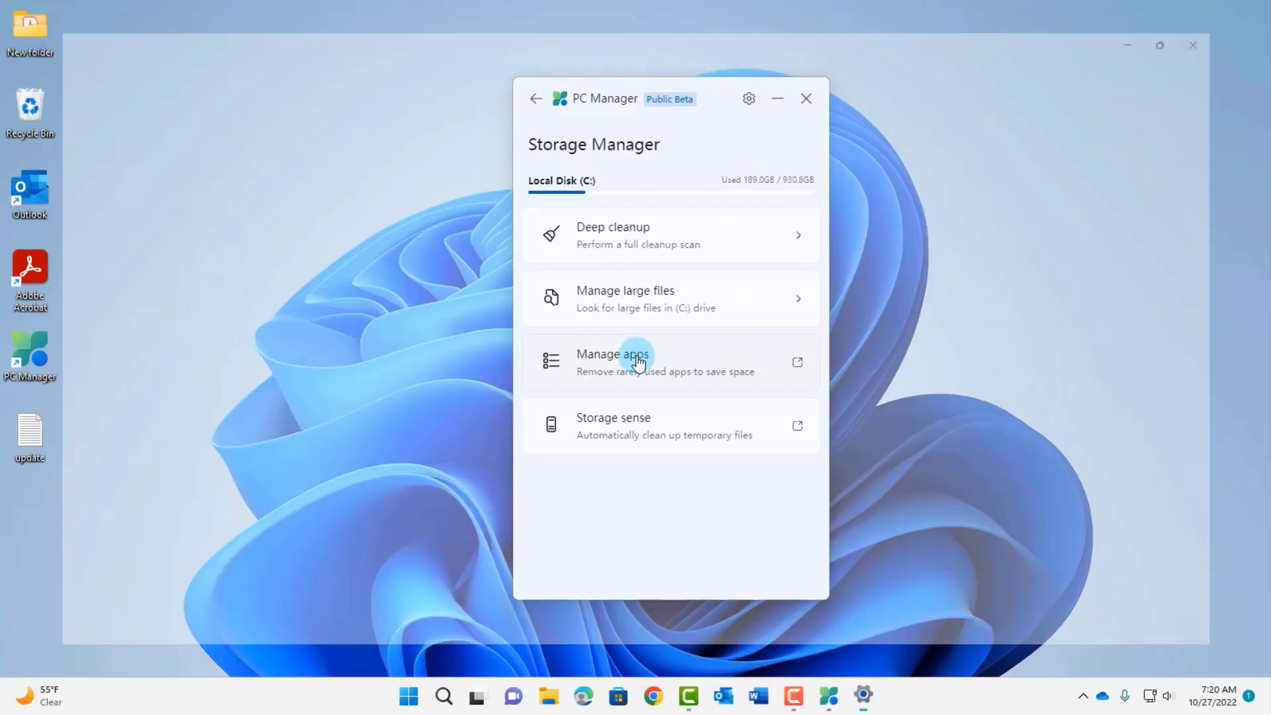
left_click_drag(711, 96, 220, 115)
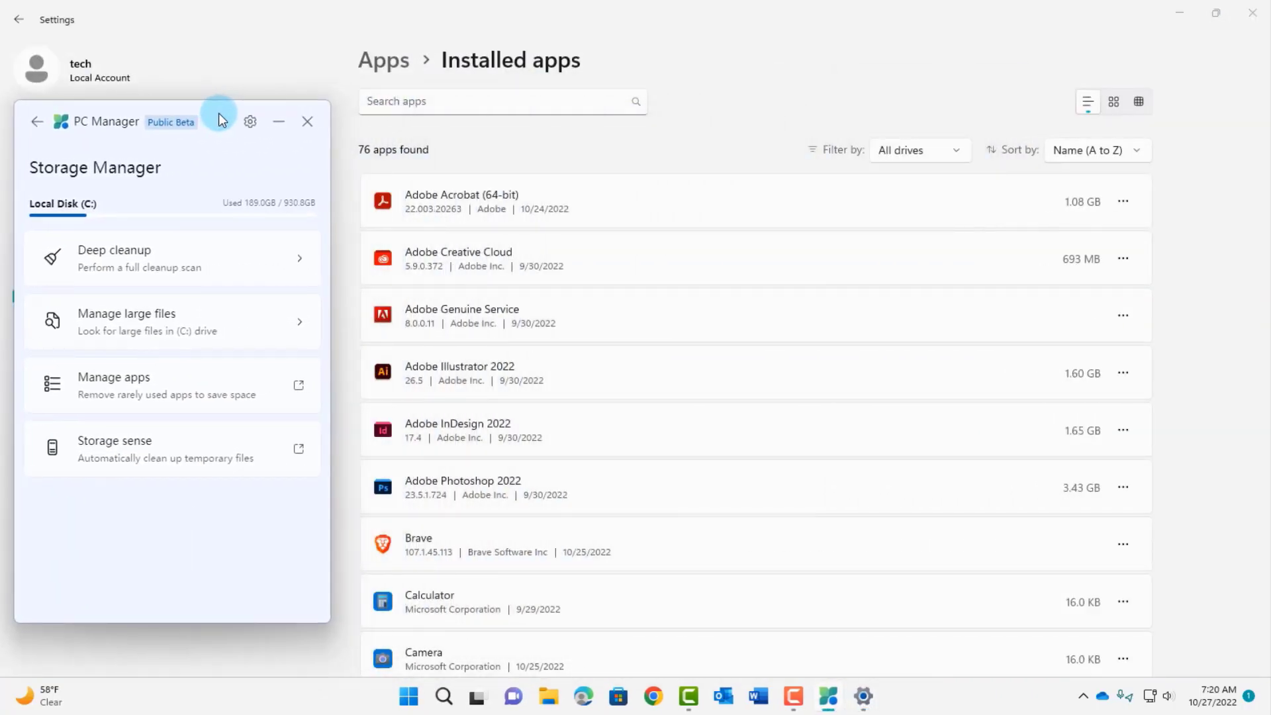
left_click(1077, 202)
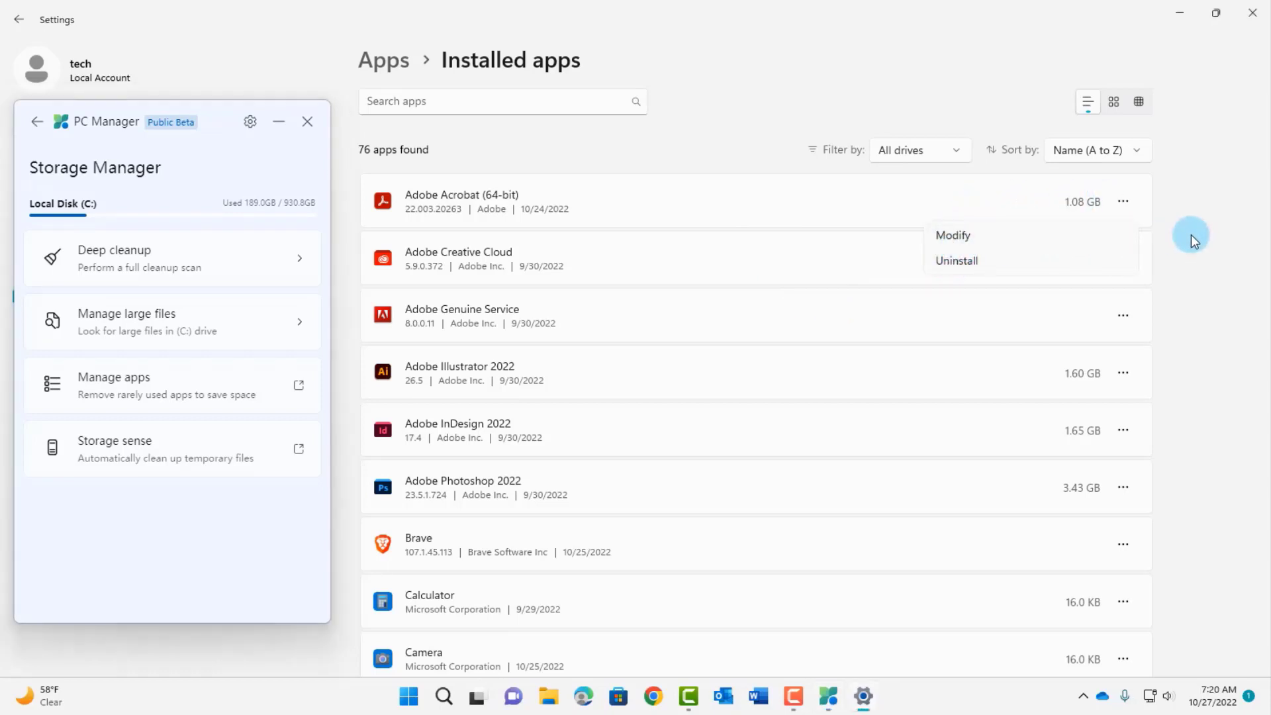
left_click(1124, 257)
left_click(1123, 257)
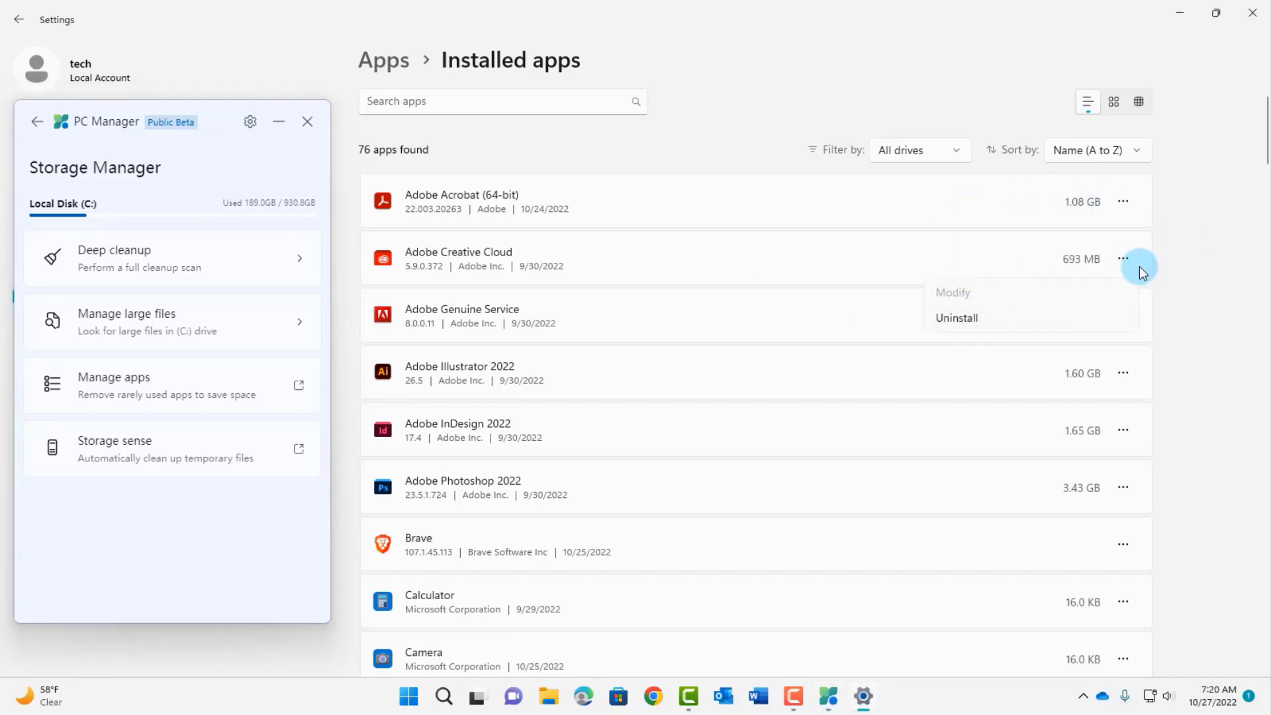
left_click(1216, 262)
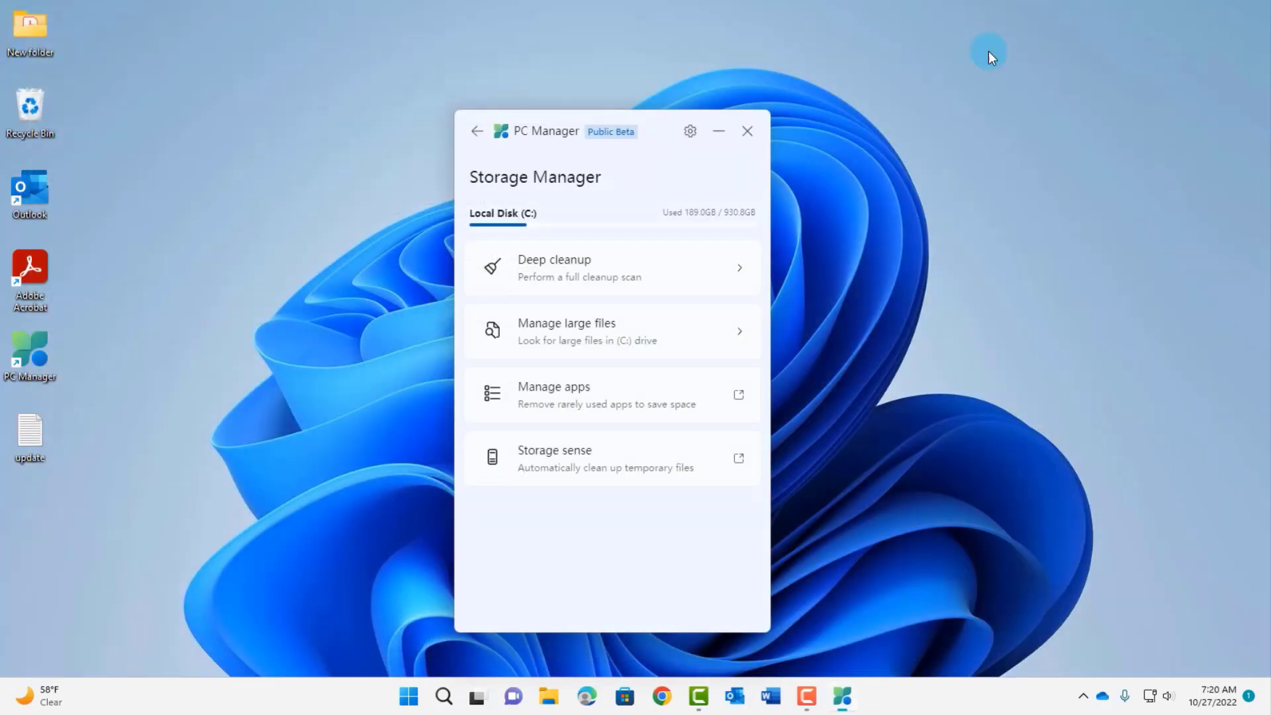
left_click(565, 464)
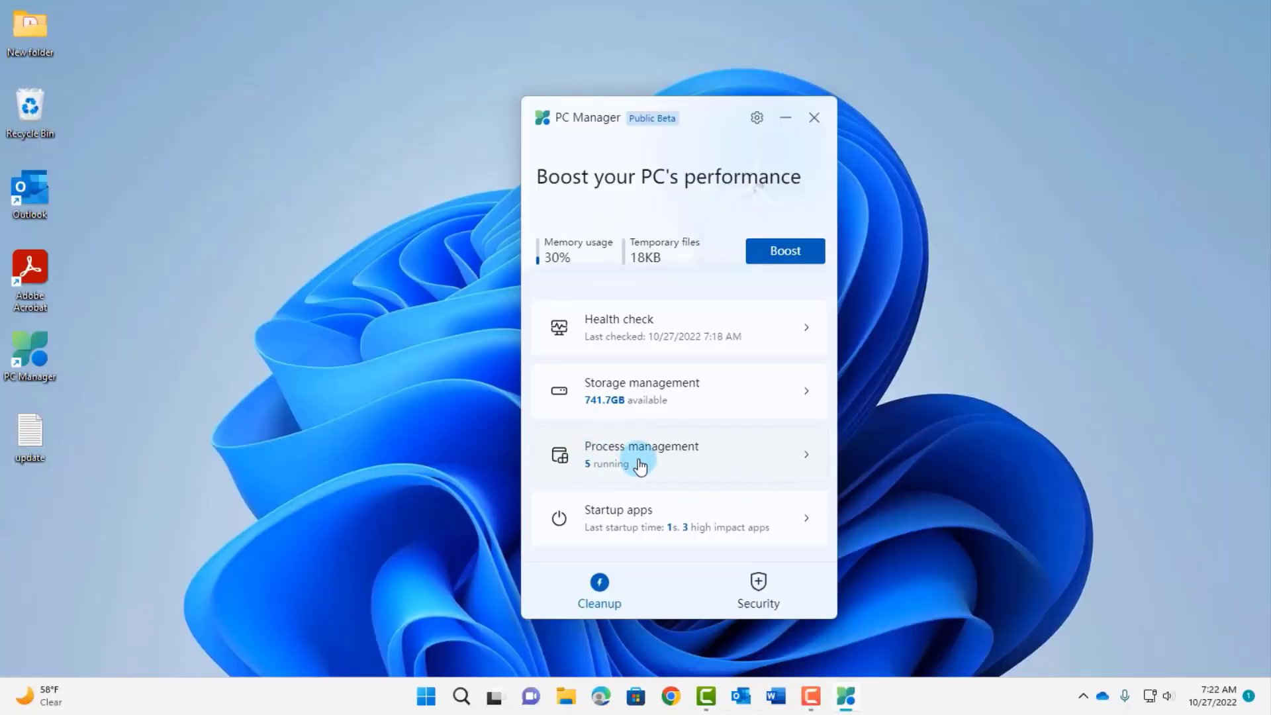
Look over the running processes and startup apps lists, then return to the PC Manager home page
left_click(662, 457)
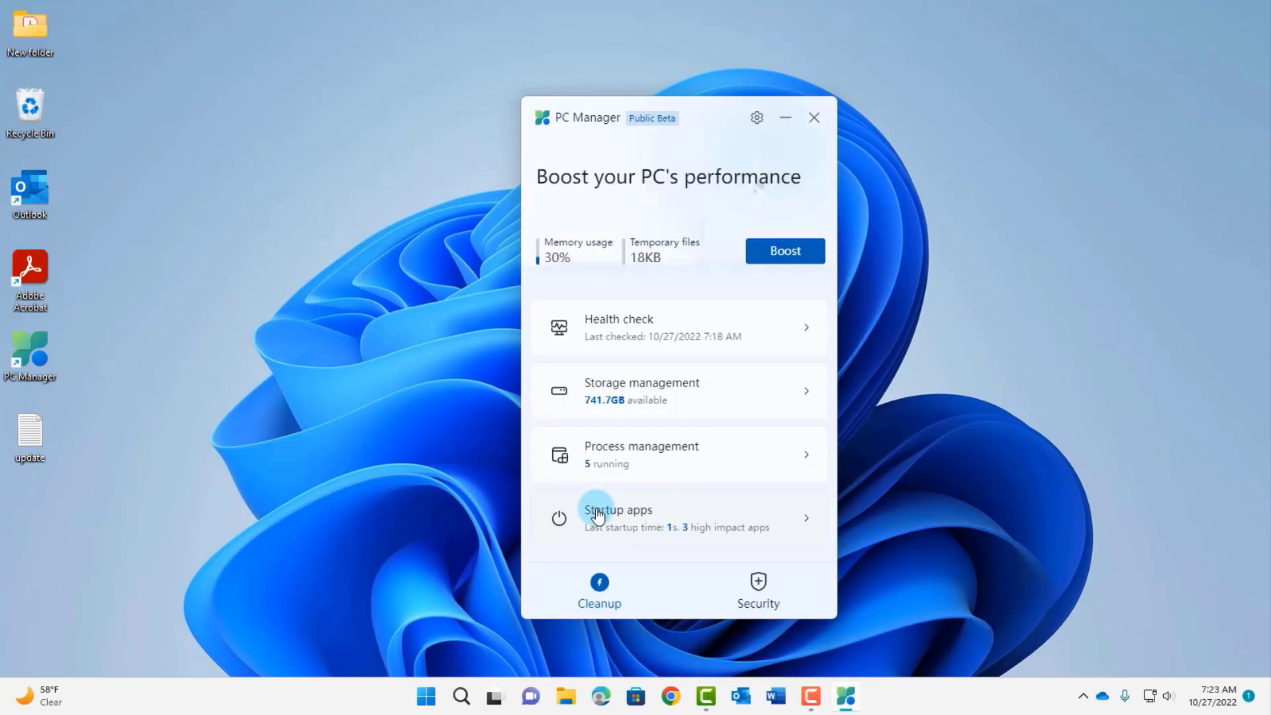
left_click(658, 527)
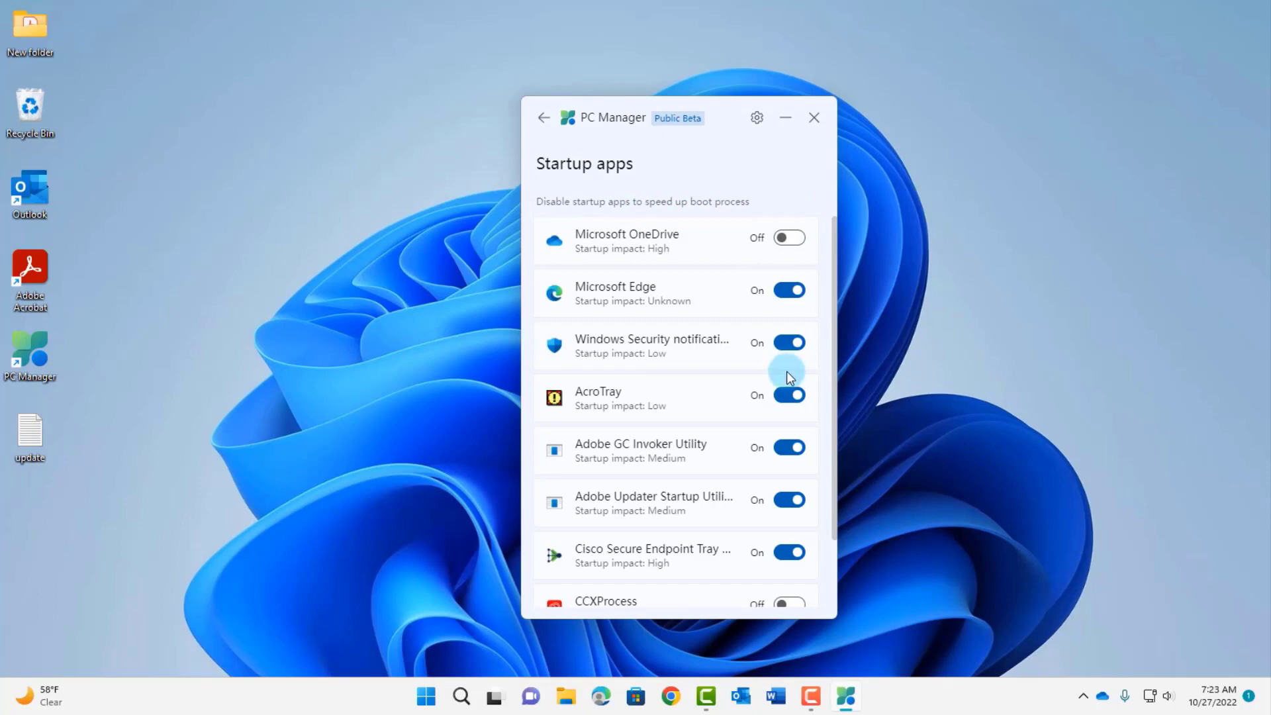
left_click(622, 566)
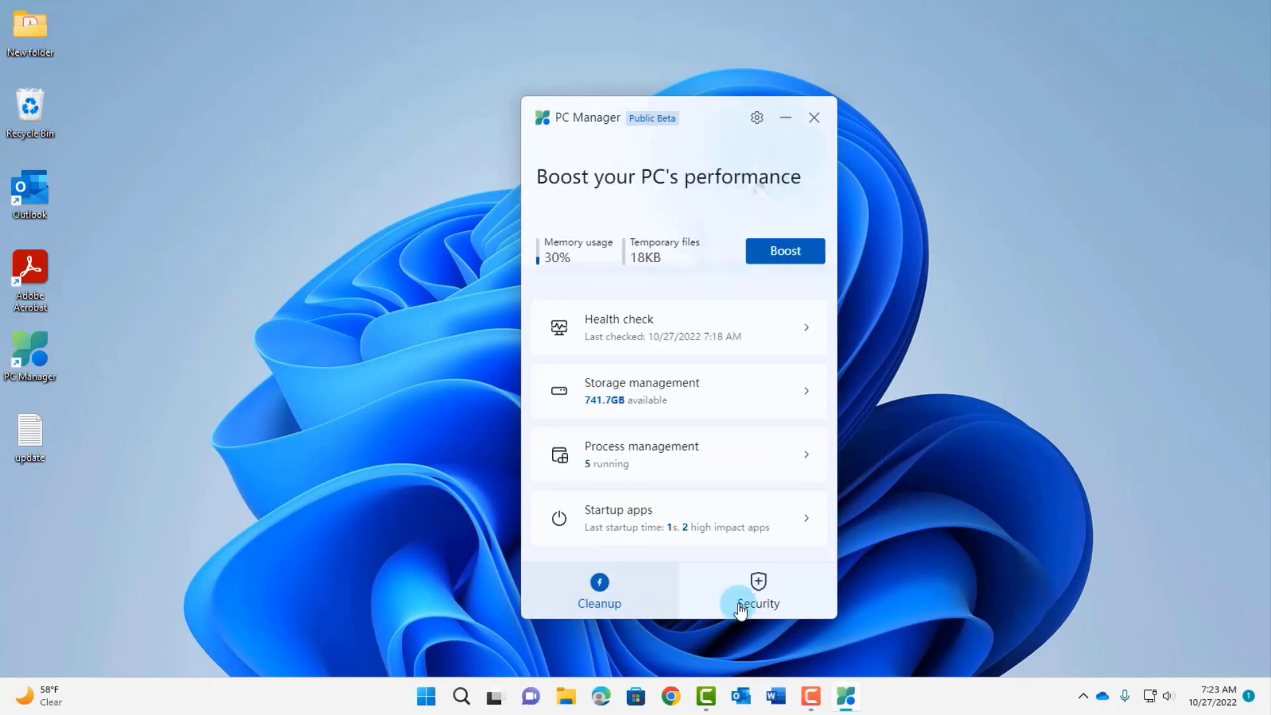
Start and cancel a threat scan, and check the available Windows updates
left_click(719, 602)
left_click(757, 579)
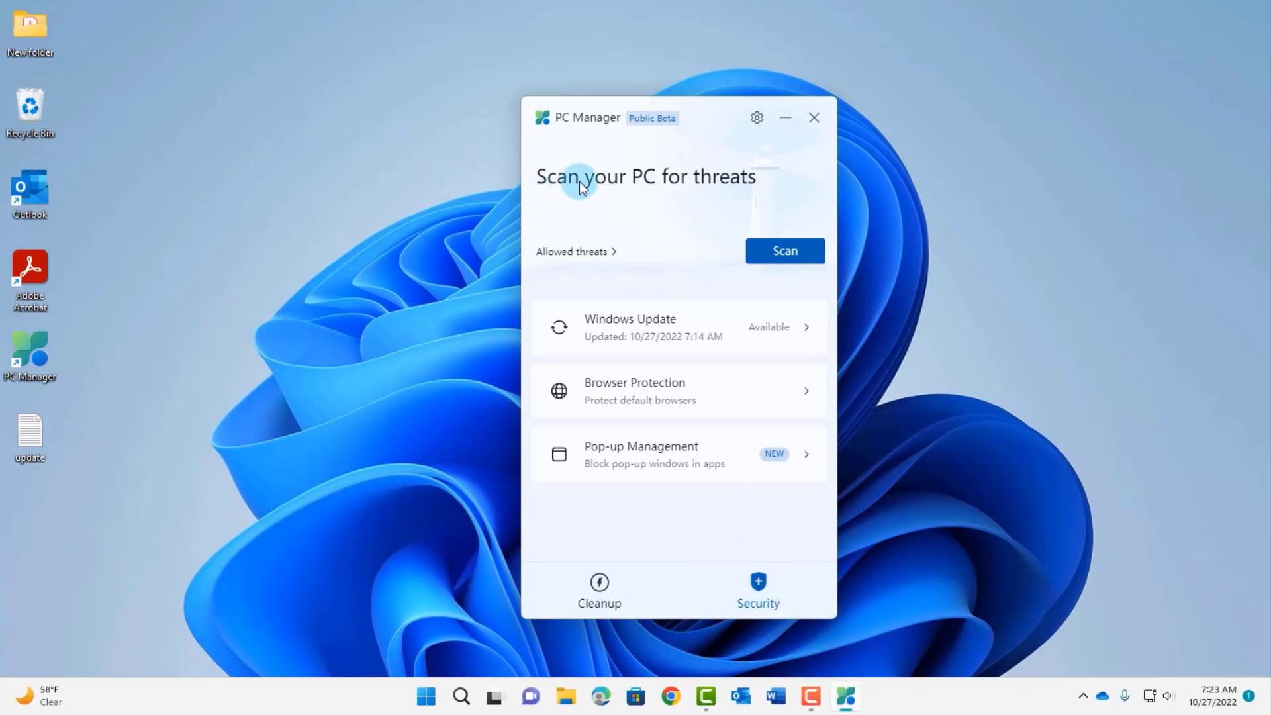
left_click(774, 257)
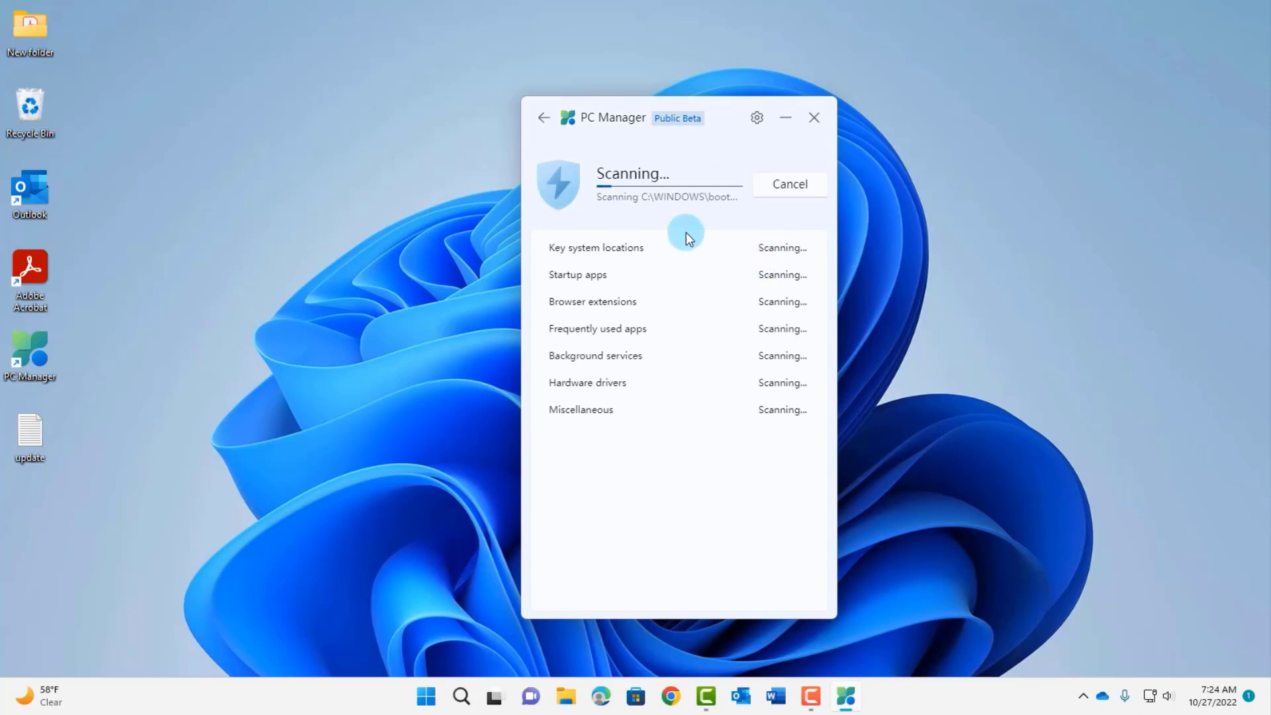
left_click(792, 186)
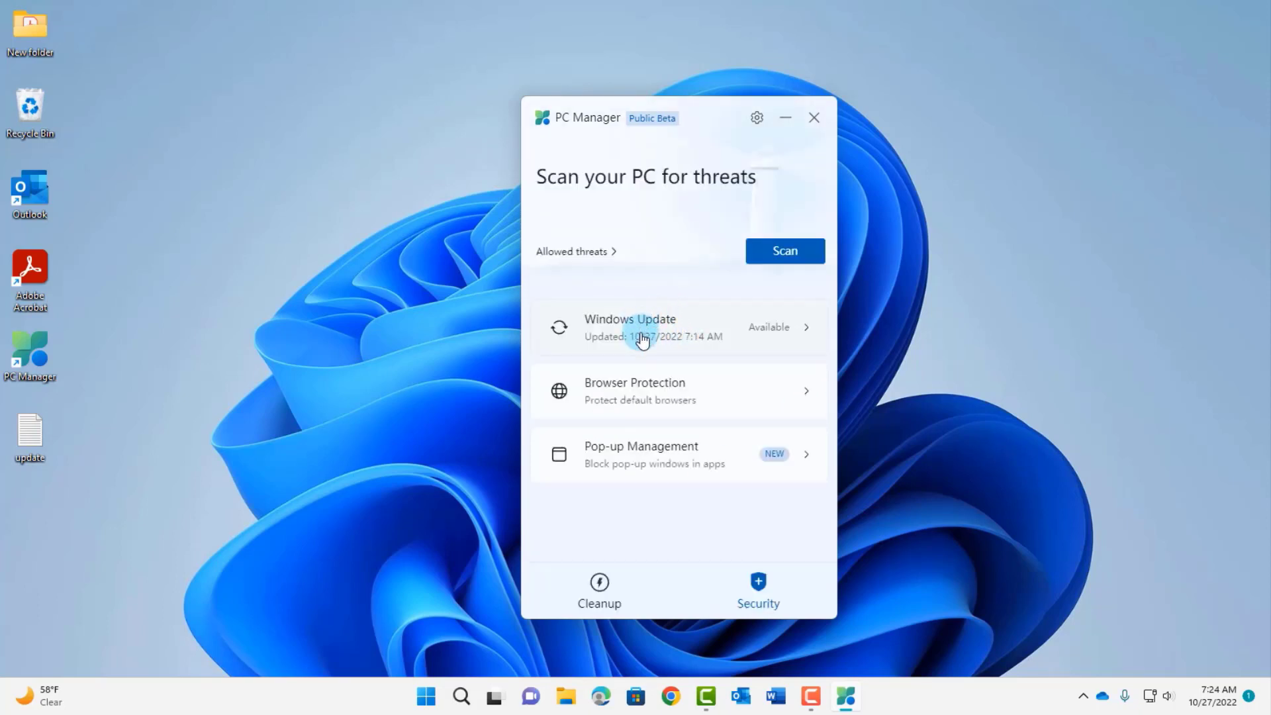
left_click(724, 326)
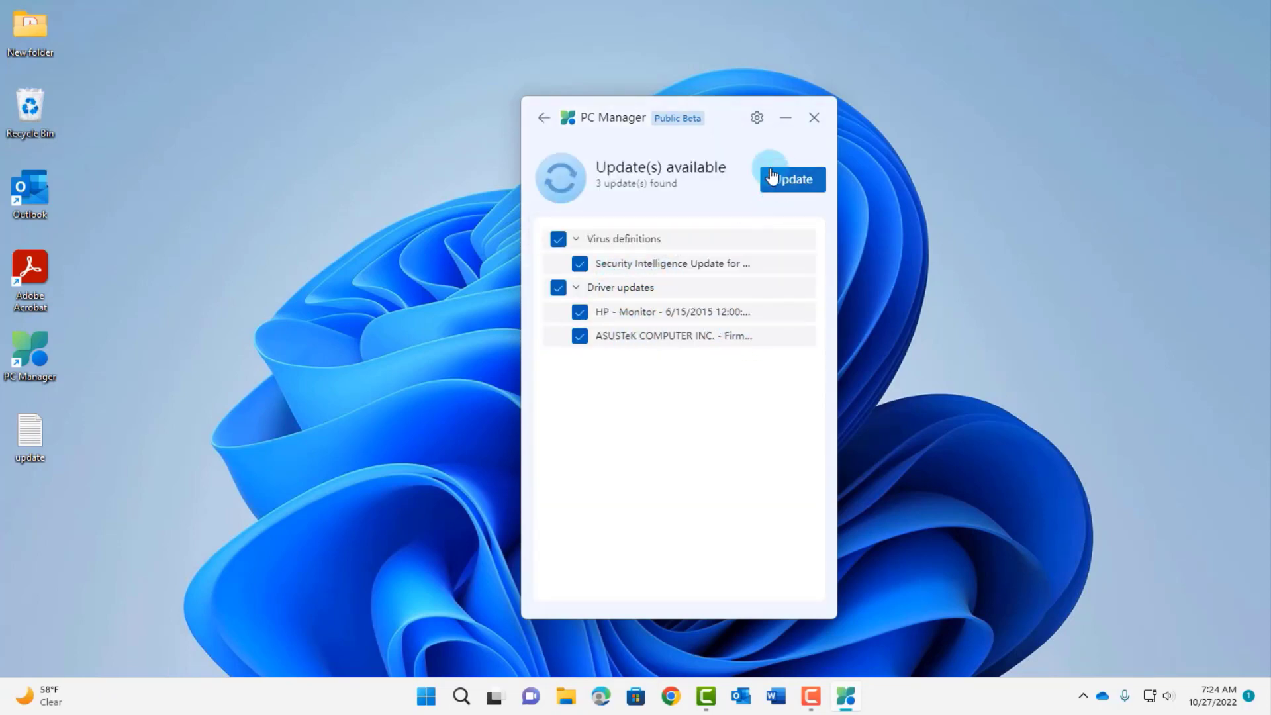
left_click(543, 117)
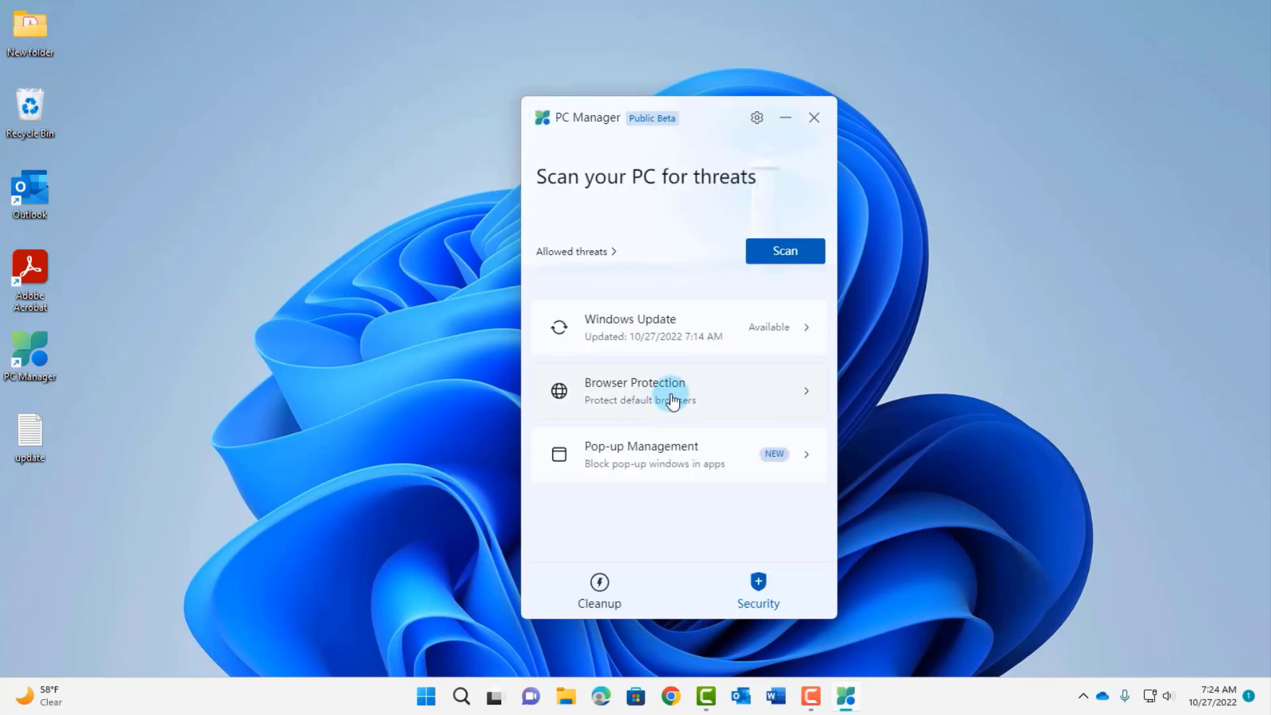
Turn on Block change by malicious apps in Browser Protection and enable pop-up blocking in apps
left_click(700, 397)
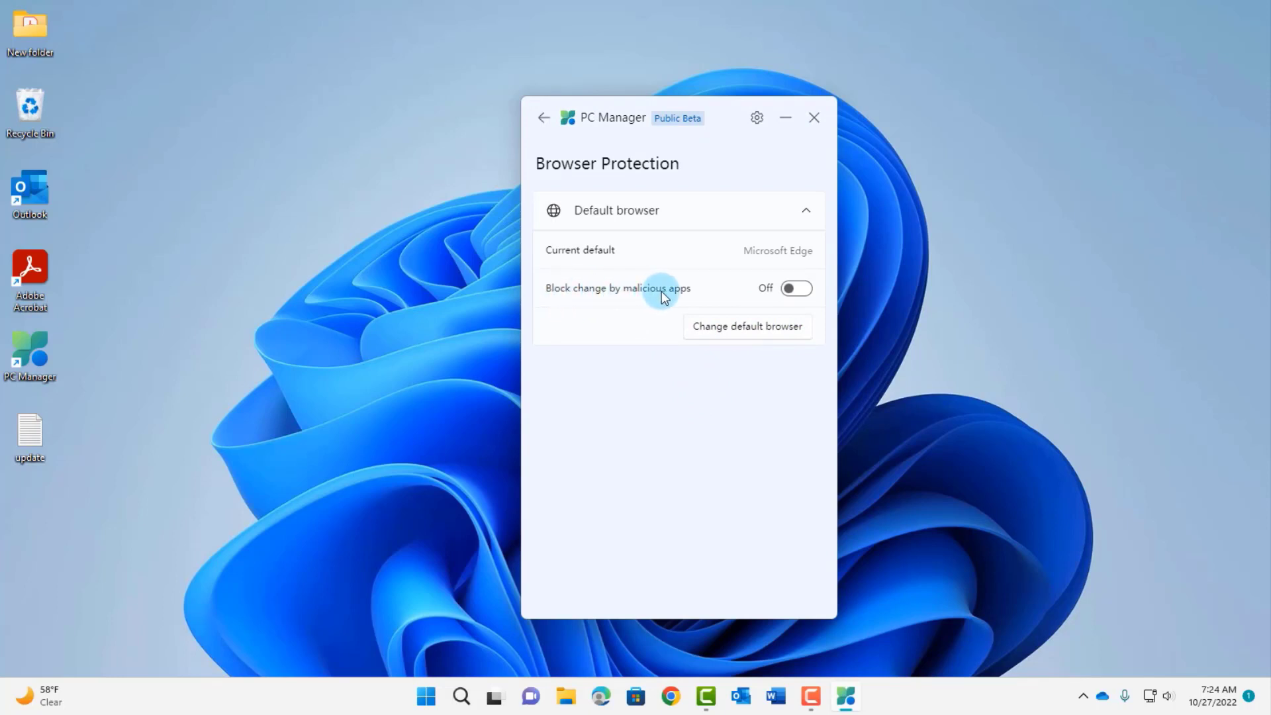
left_click(797, 288)
left_click(544, 121)
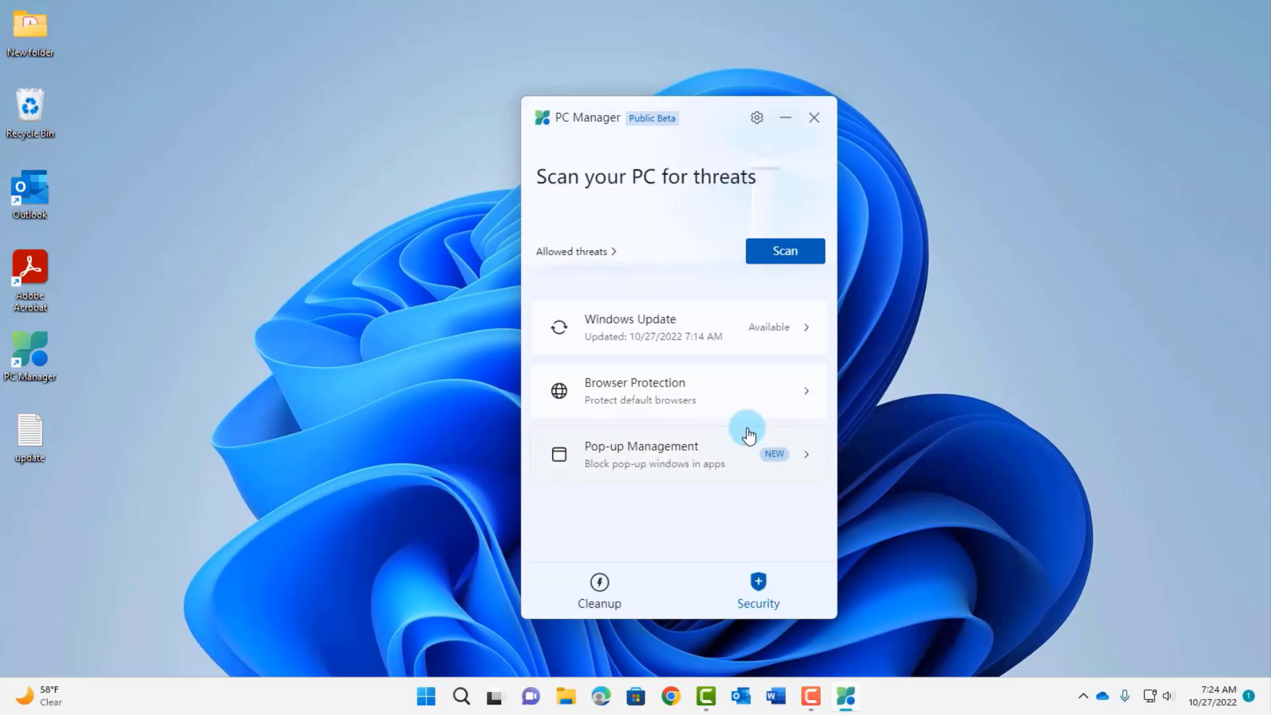
left_click(716, 462)
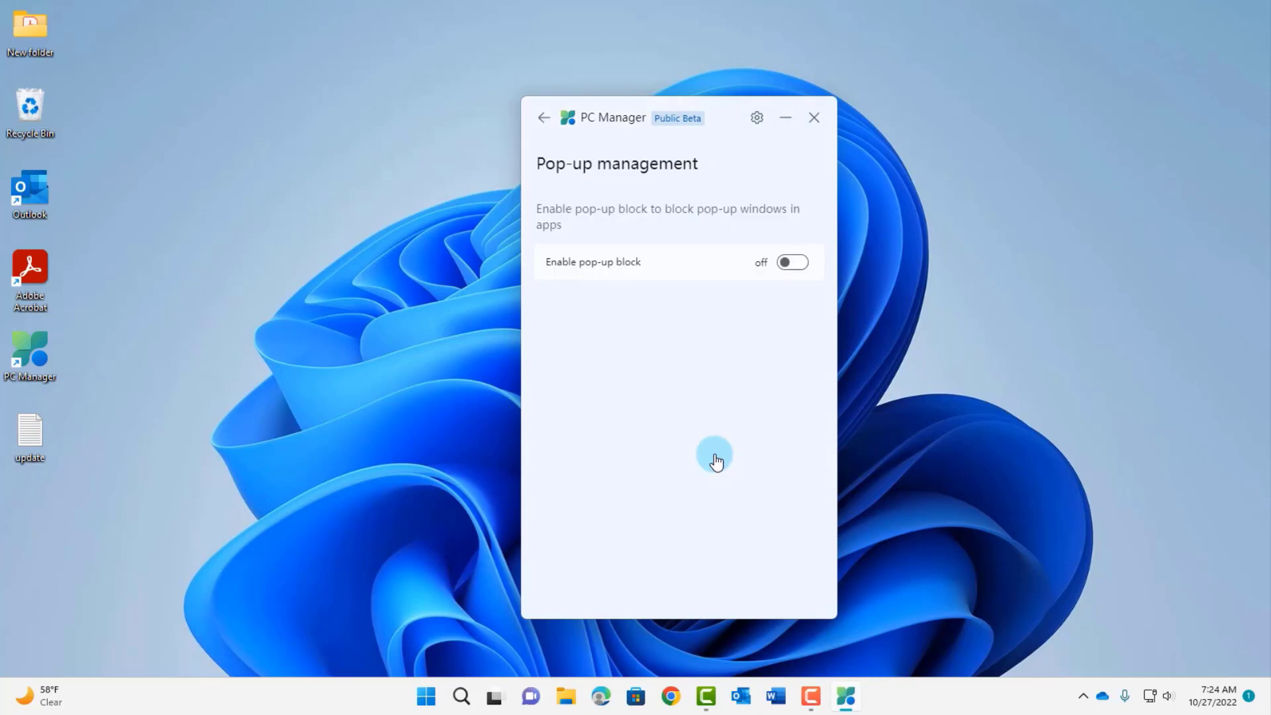
left_click(792, 262)
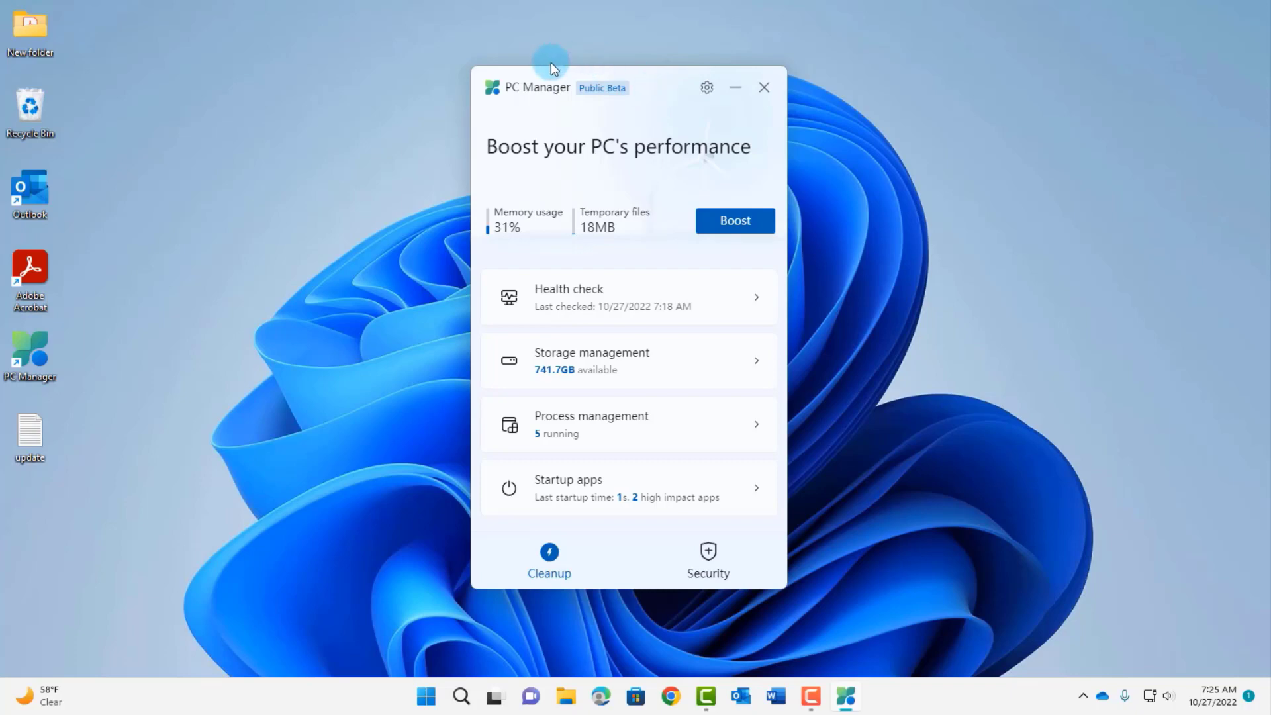
Move the PC Manager window slightly down and to the right
left_click_drag(614, 82, 644, 96)
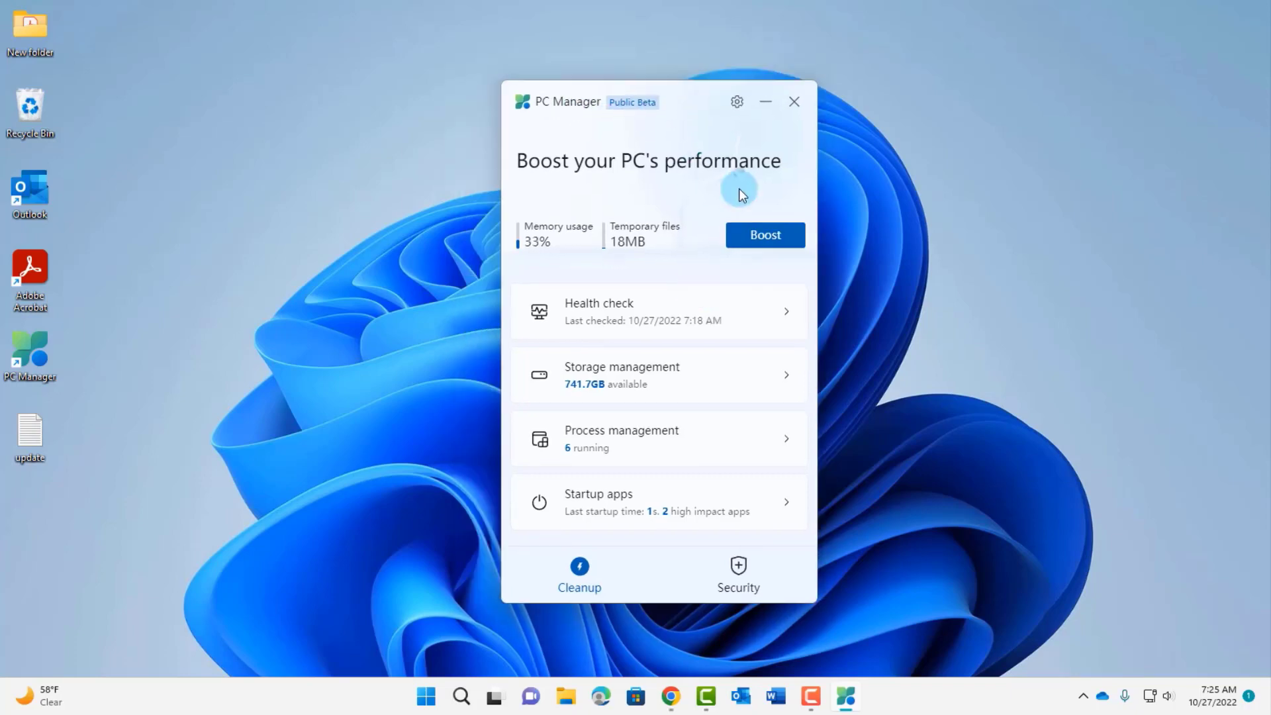